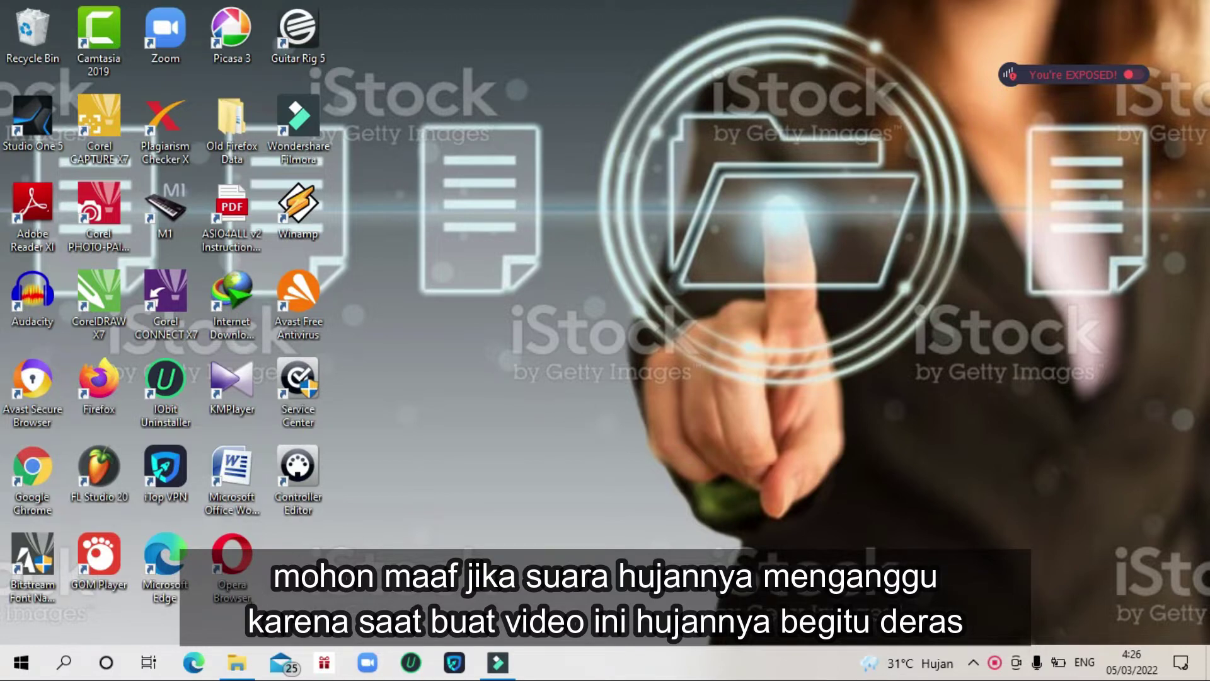
- Search Windows for Control Panel and open its uninstall-a-program list in a maximized window
{"action": "left_click", "coordinate": [73, 658]}
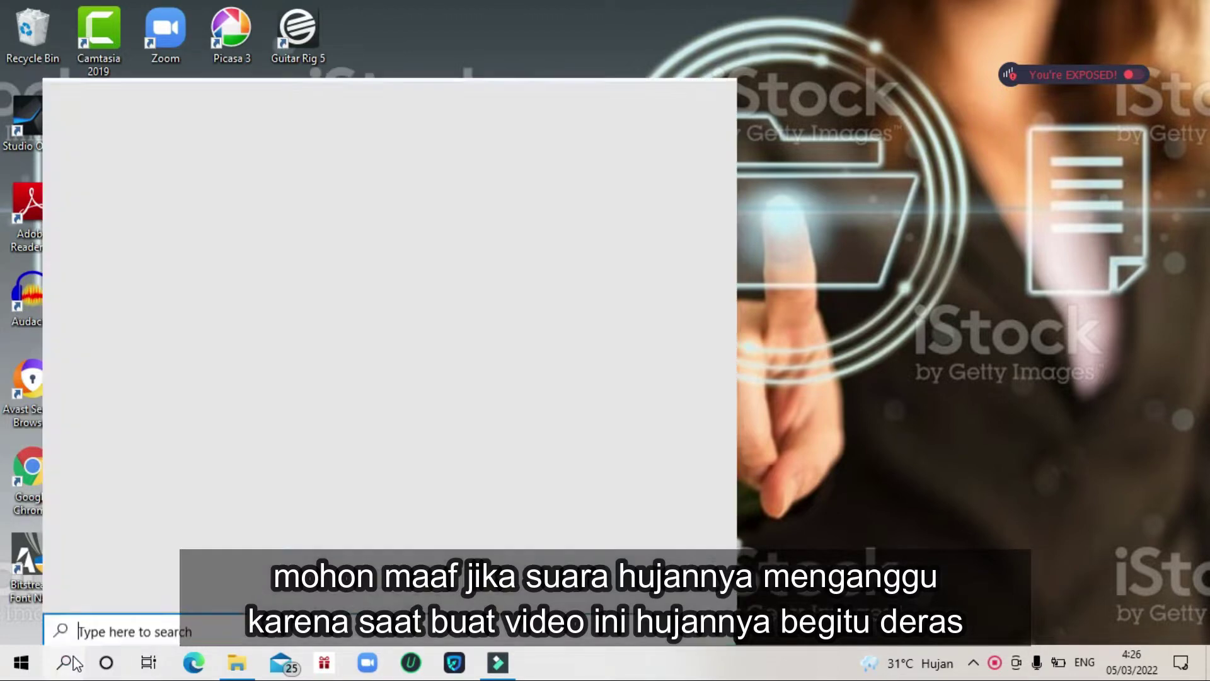
{"action": "type", "text": "c"}
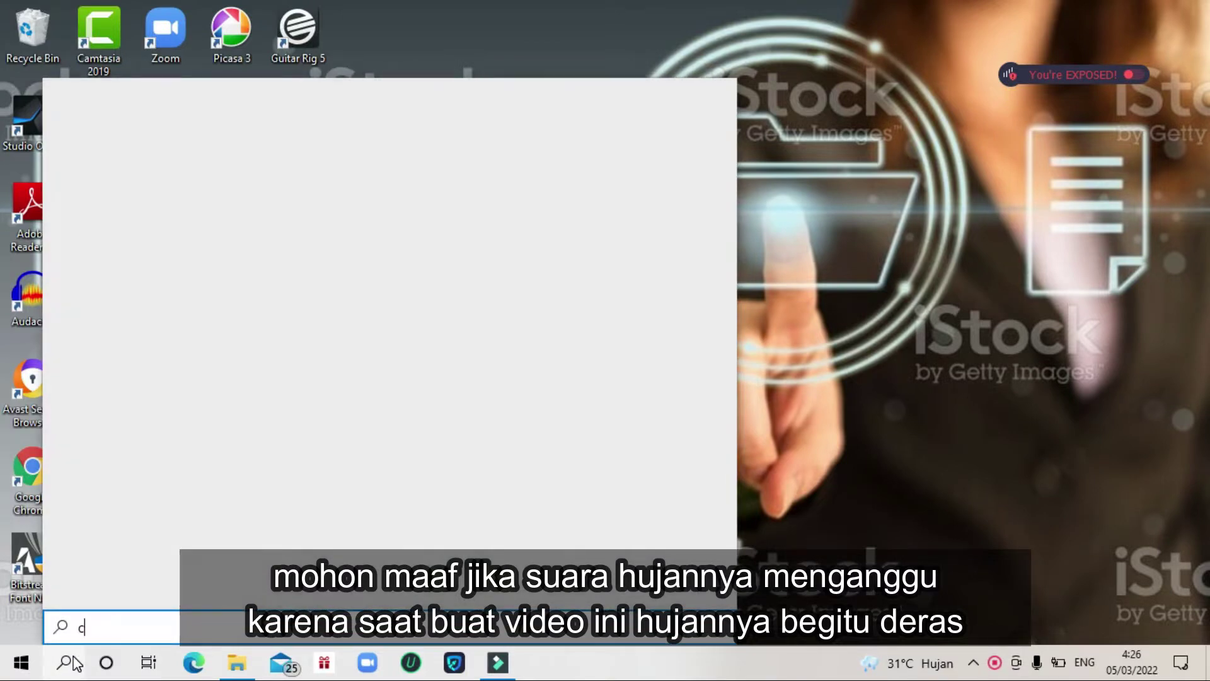
{"action": "type", "text": "ontr"}
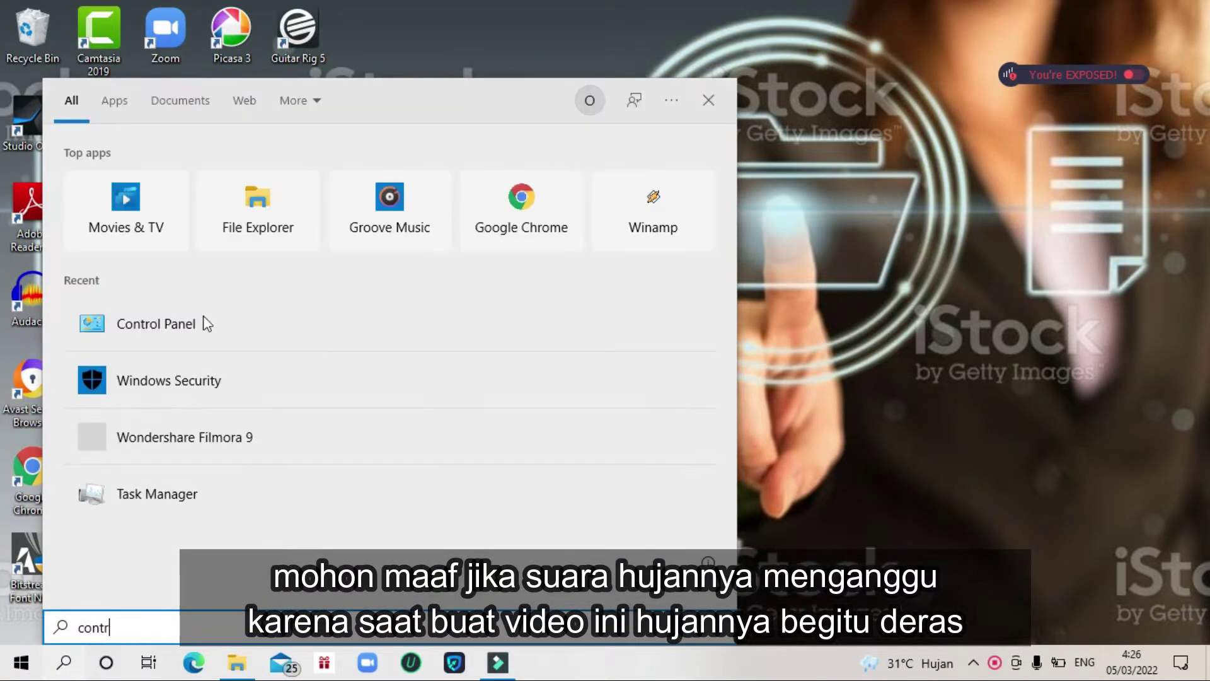
{"action": "left_click", "coordinate": [409, 323]}
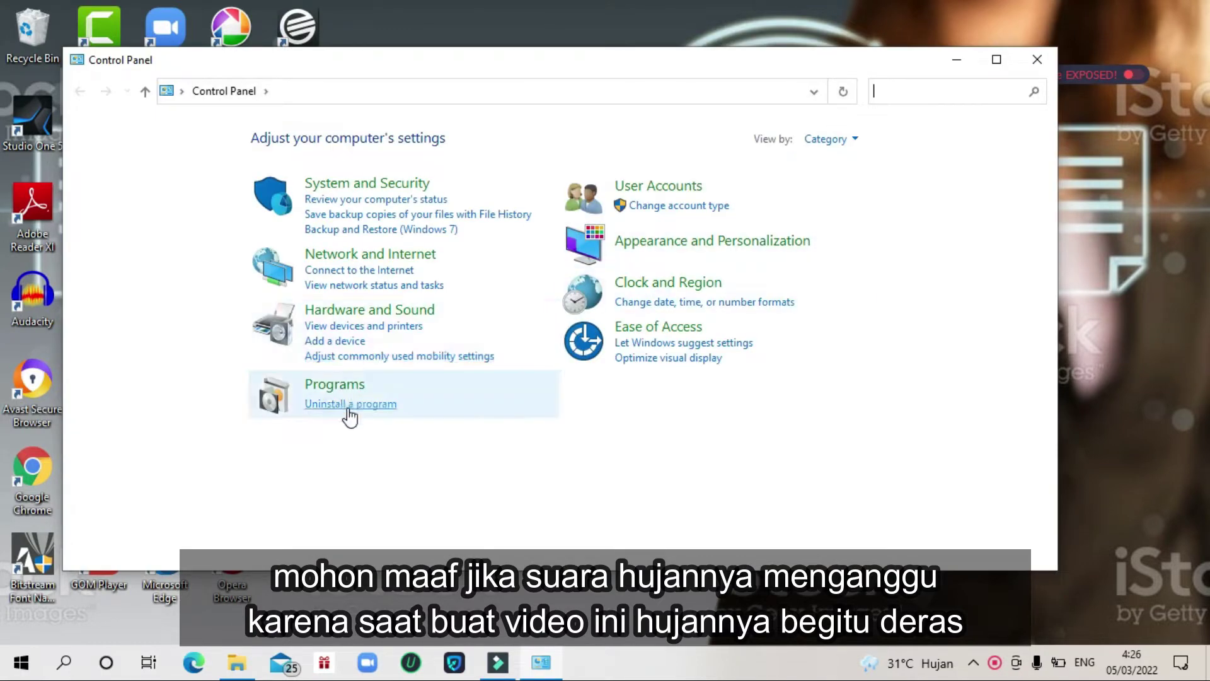
{"action": "left_click", "coordinate": [349, 407]}
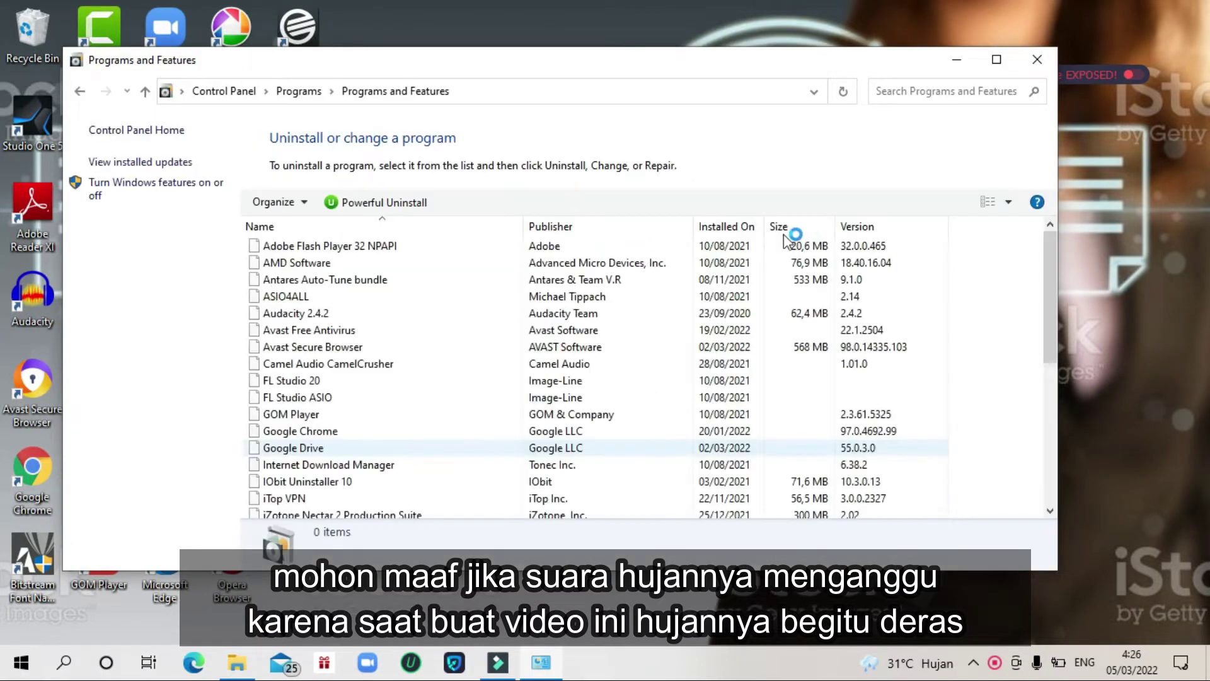
{"action": "left_click", "coordinate": [1005, 65]}
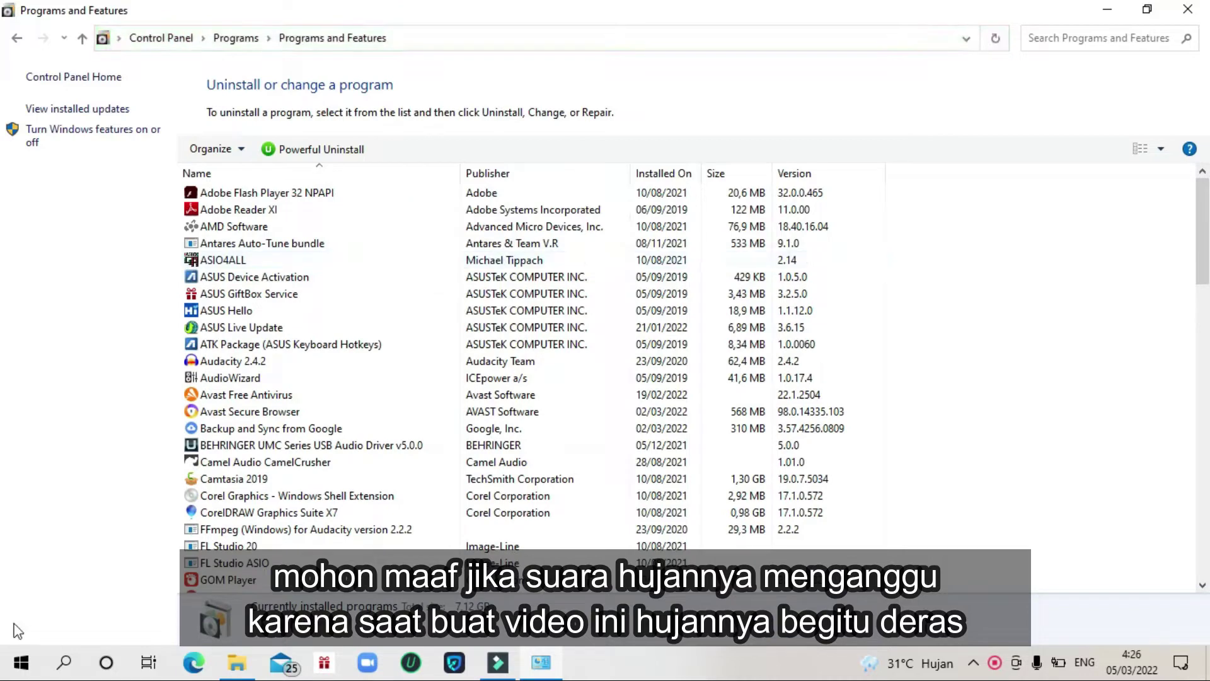
- Open the Apps & features page in Windows Settings
{"action": "left_click", "coordinate": [22, 658]}
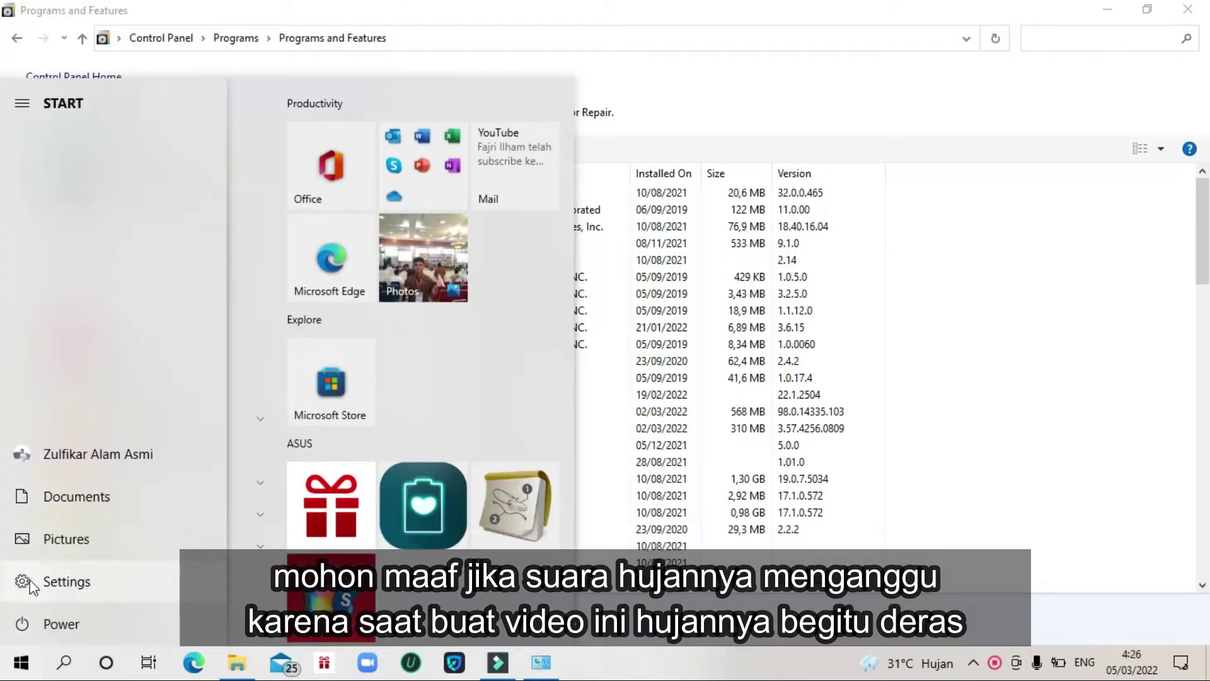
{"action": "left_click", "coordinate": [28, 580]}
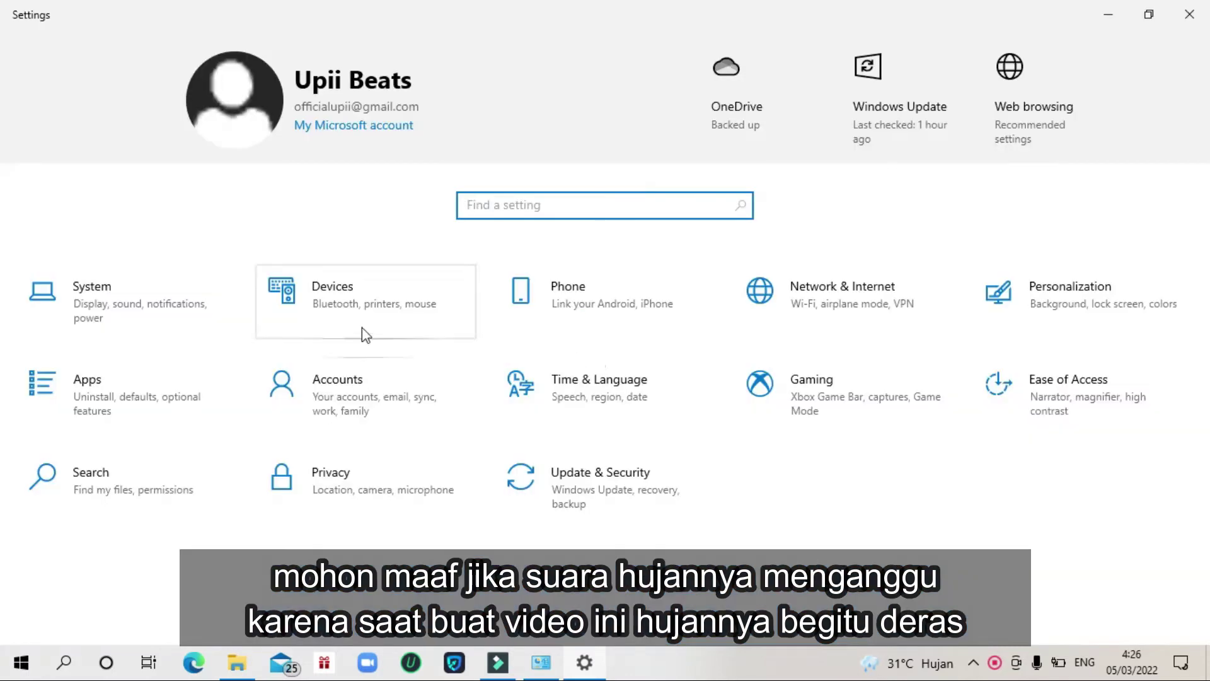
{"action": "left_click", "coordinate": [76, 396]}
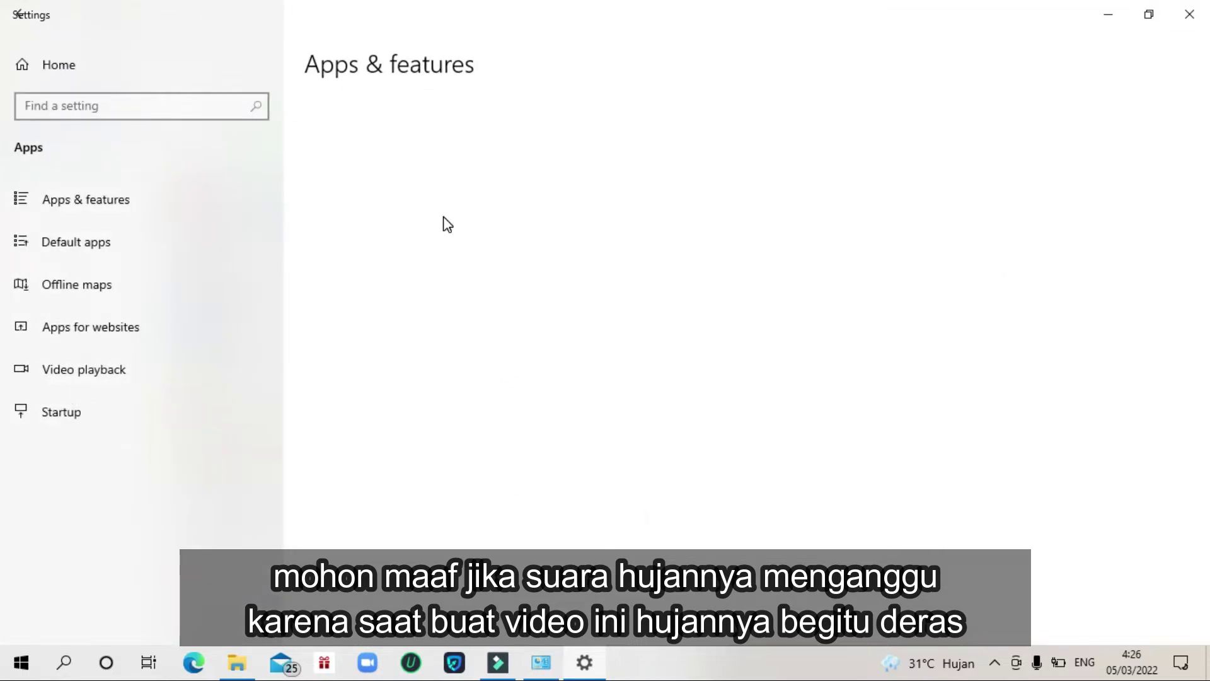
- Restore the Settings and Programs and Features windows to smaller sizes and arrange them side by side
{"action": "left_click", "coordinate": [1149, 15]}
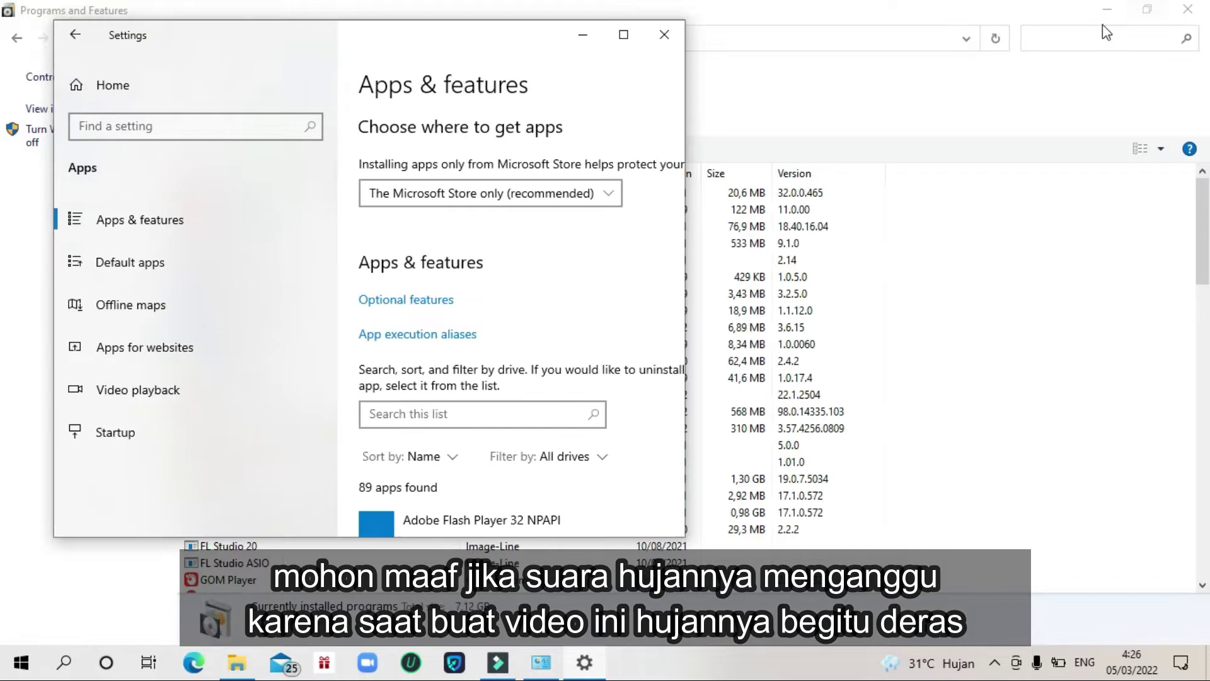
{"action": "left_click", "coordinate": [1146, 10]}
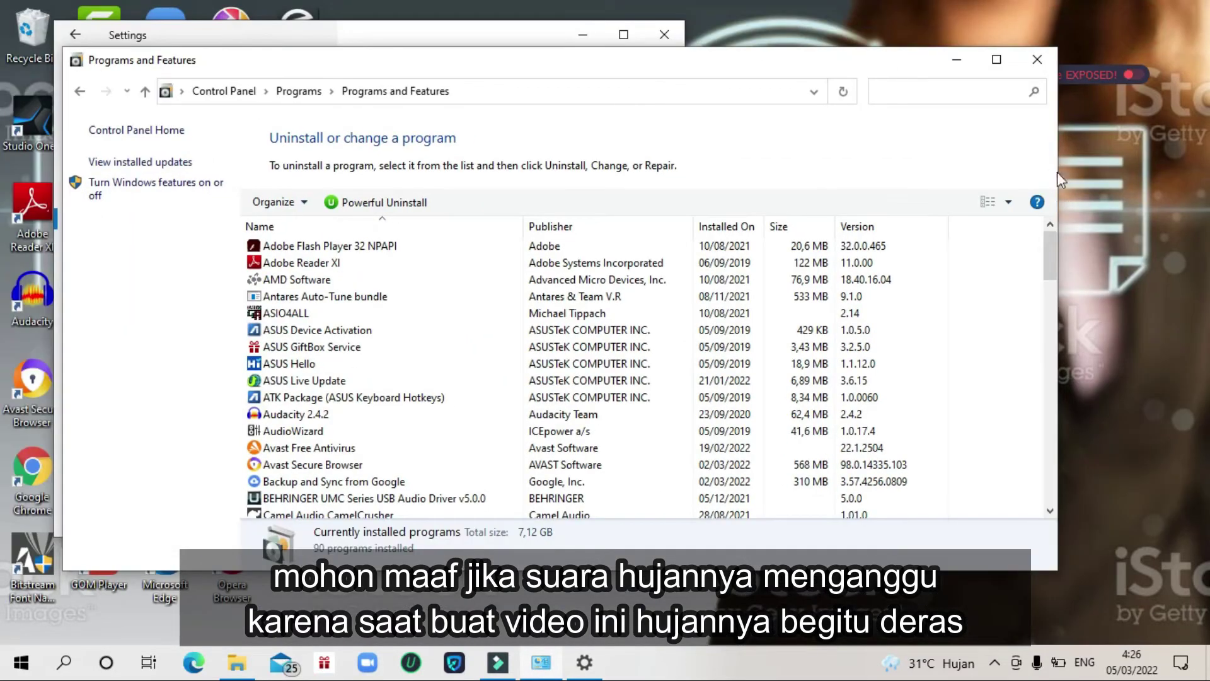
{"action": "left_click_drag", "start_coordinate": [1057, 172], "coordinate": [592, 164]}
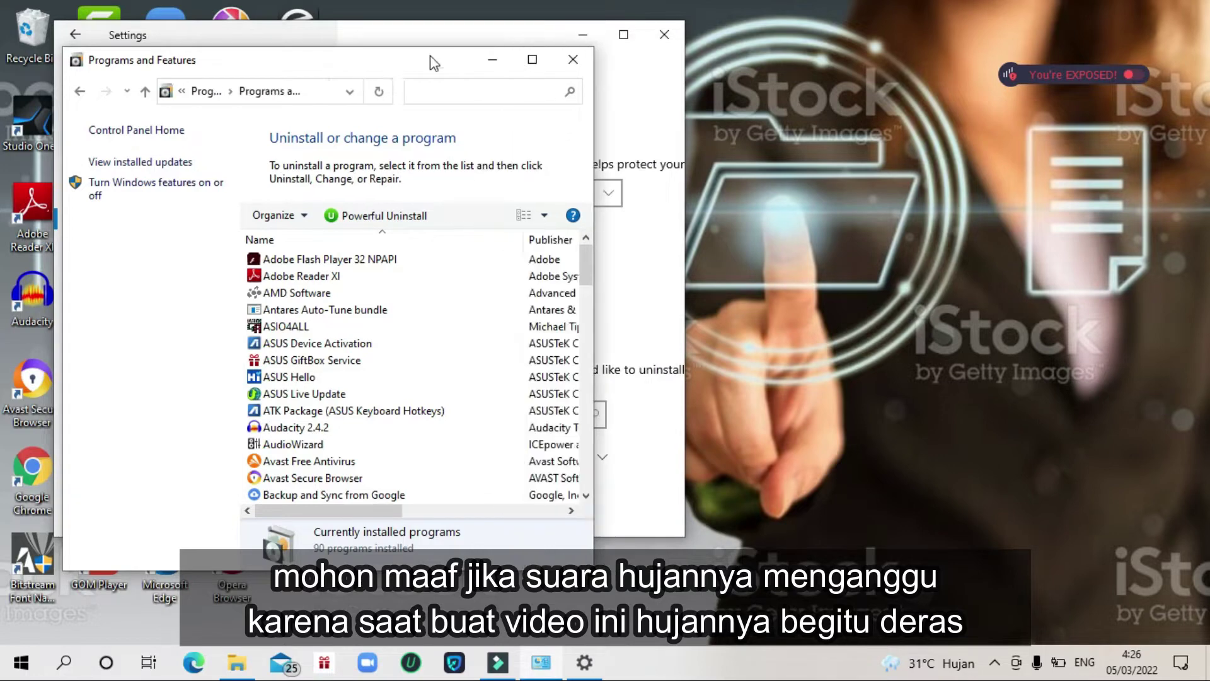
{"action": "left_click_drag", "start_coordinate": [379, 68], "coordinate": [1020, 47]}
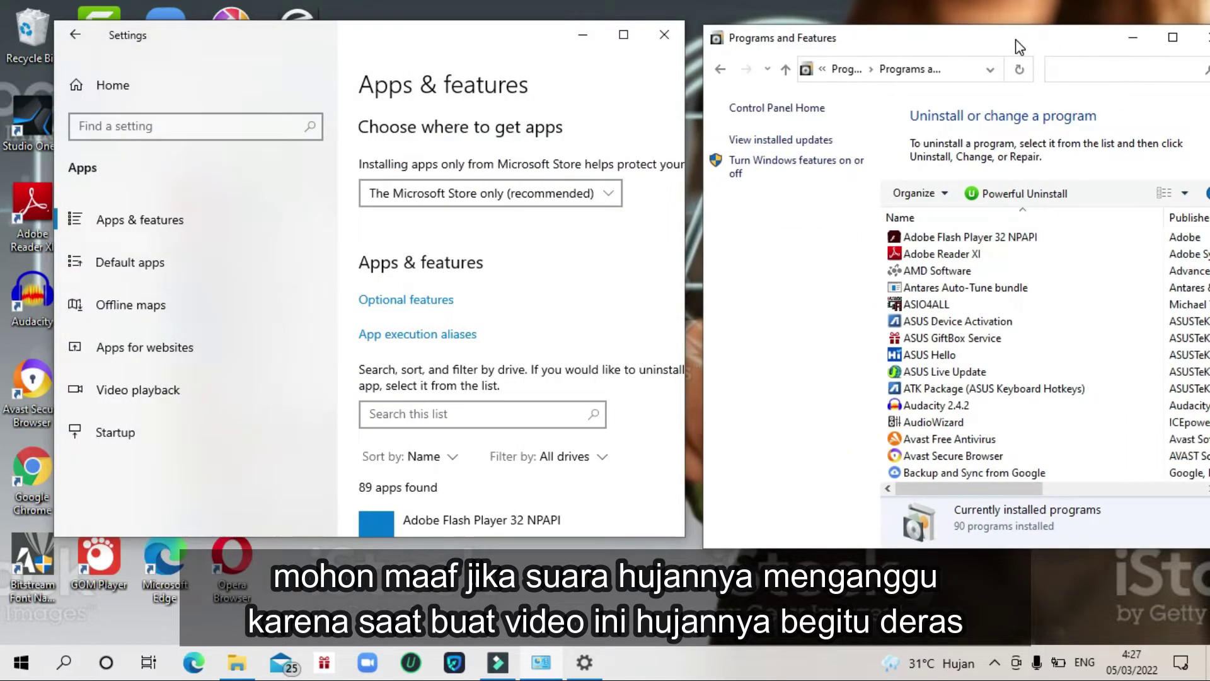
{"action": "left_click_drag", "start_coordinate": [534, 38], "coordinate": [513, 39]}
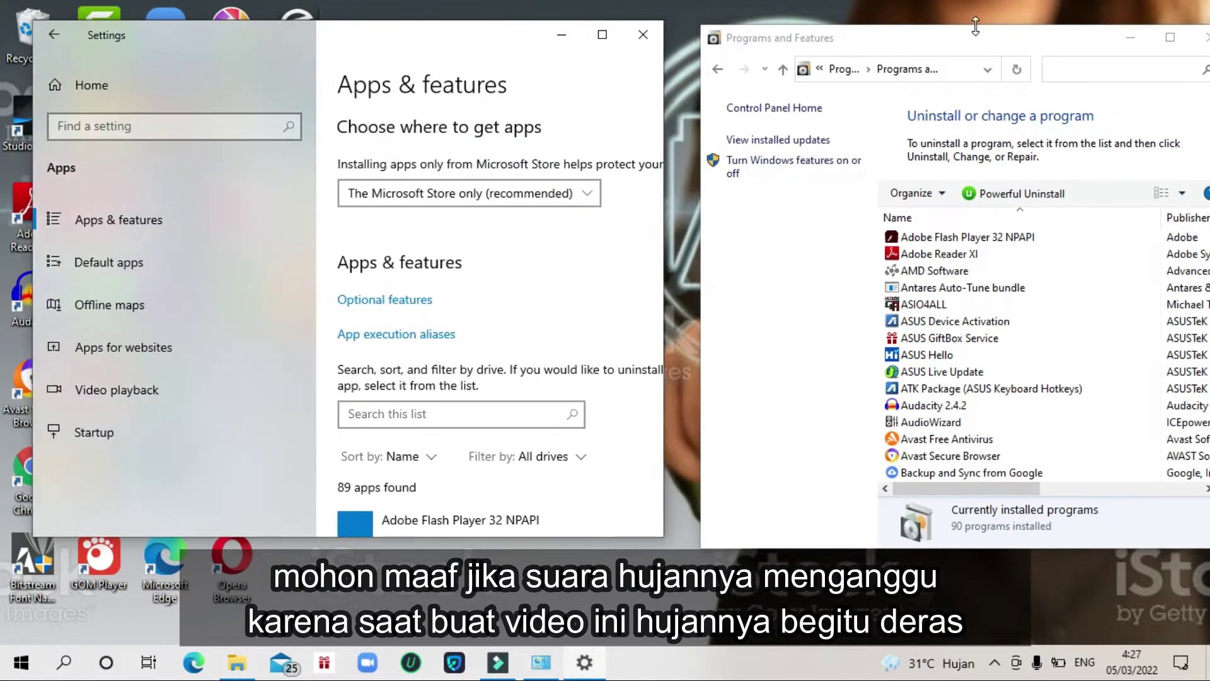
{"action": "left_click_drag", "start_coordinate": [975, 36], "coordinate": [952, 29]}
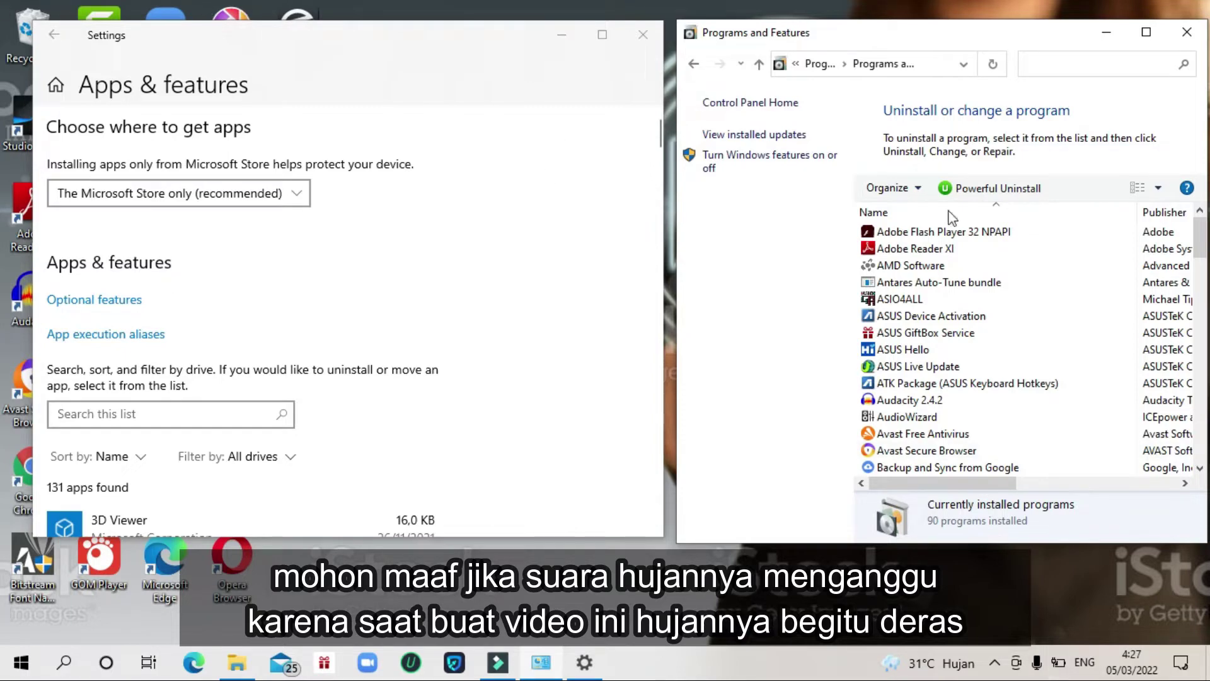
{"action": "left_click_drag", "start_coordinate": [495, 39], "coordinate": [467, 36]}
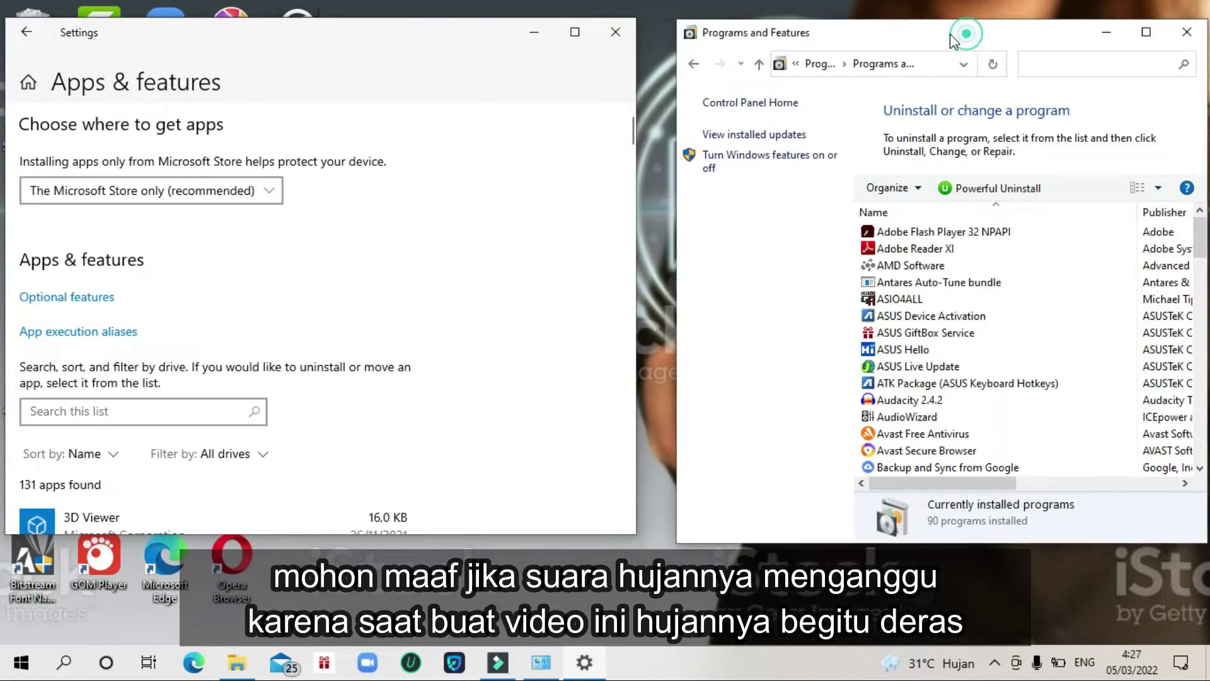
{"action": "left_click_drag", "start_coordinate": [966, 35], "coordinate": [941, 33]}
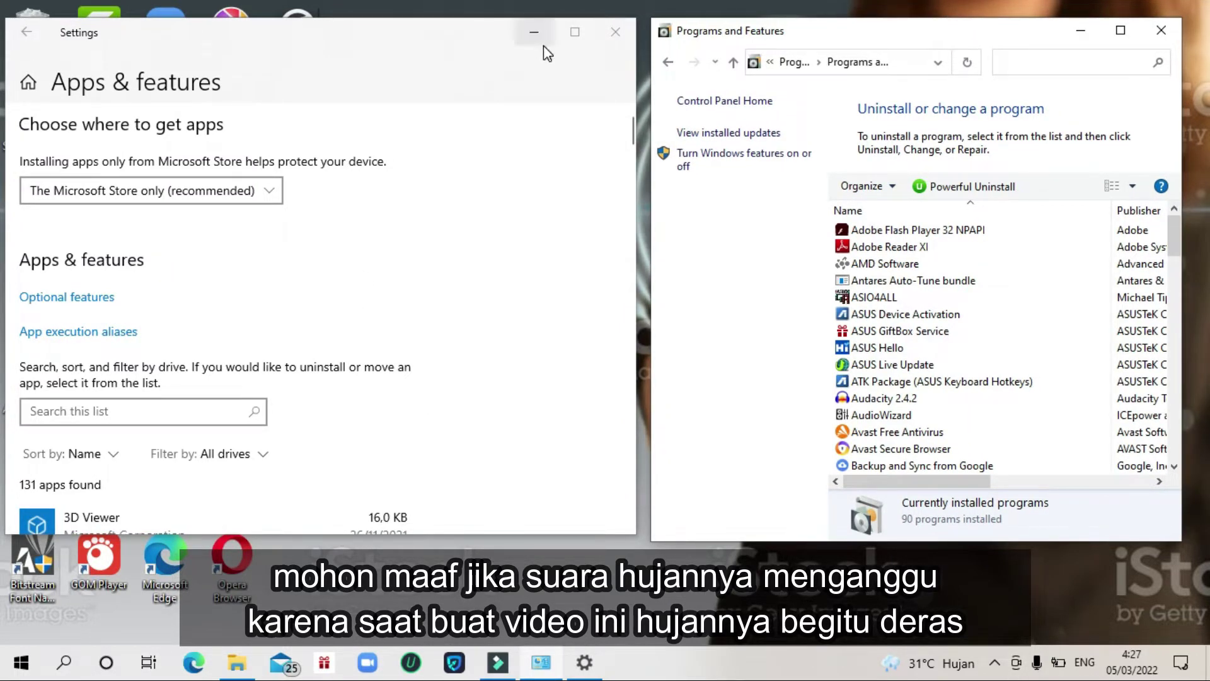
- Maximize Settings, find Camtasia 2019 in the Apps & features list and start its uninstallation, confirming the removal
{"action": "left_click", "coordinate": [577, 33]}
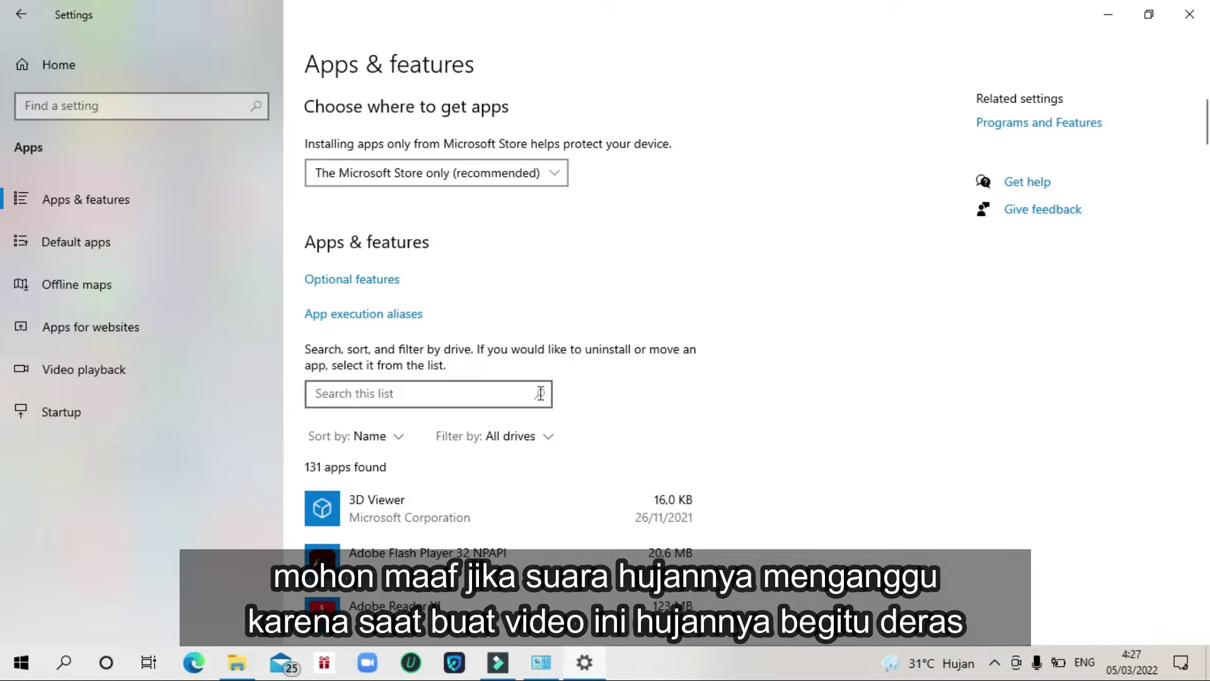
{"action": "scroll", "coordinate": [546, 441], "scroll_direction": "down", "scroll_amount": 5}
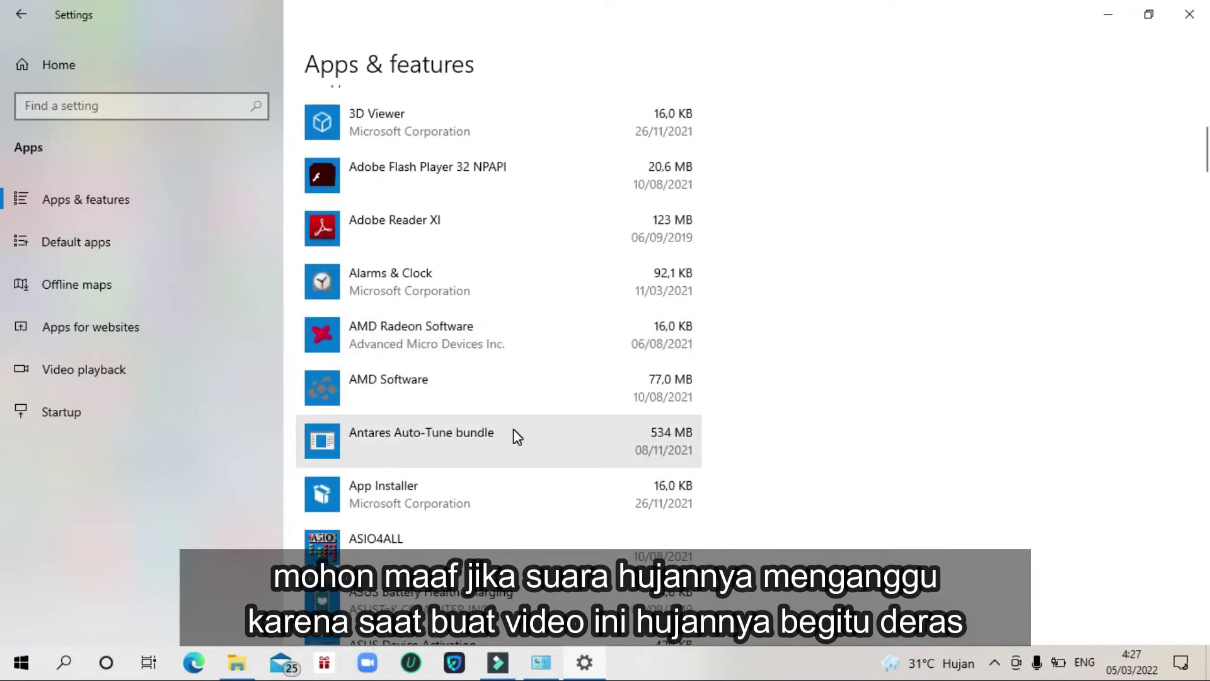
{"action": "scroll", "coordinate": [513, 430], "scroll_direction": "down", "scroll_amount": 10}
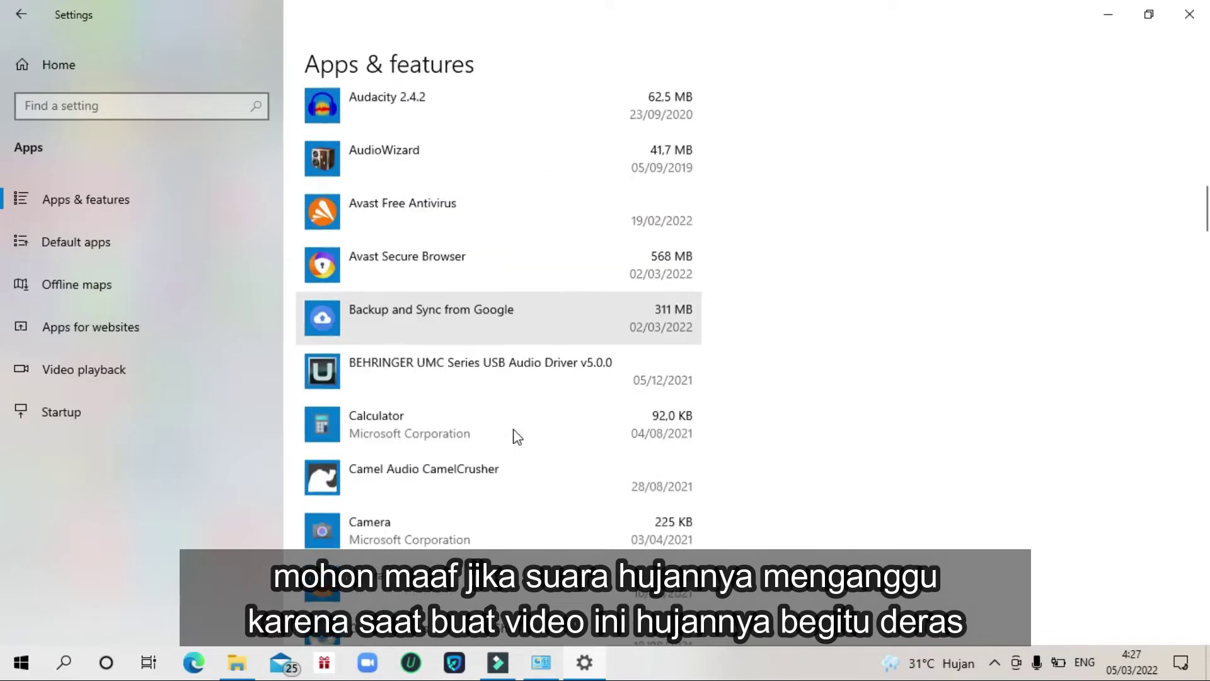
{"action": "scroll", "coordinate": [517, 435], "scroll_direction": "down", "scroll_amount": 3}
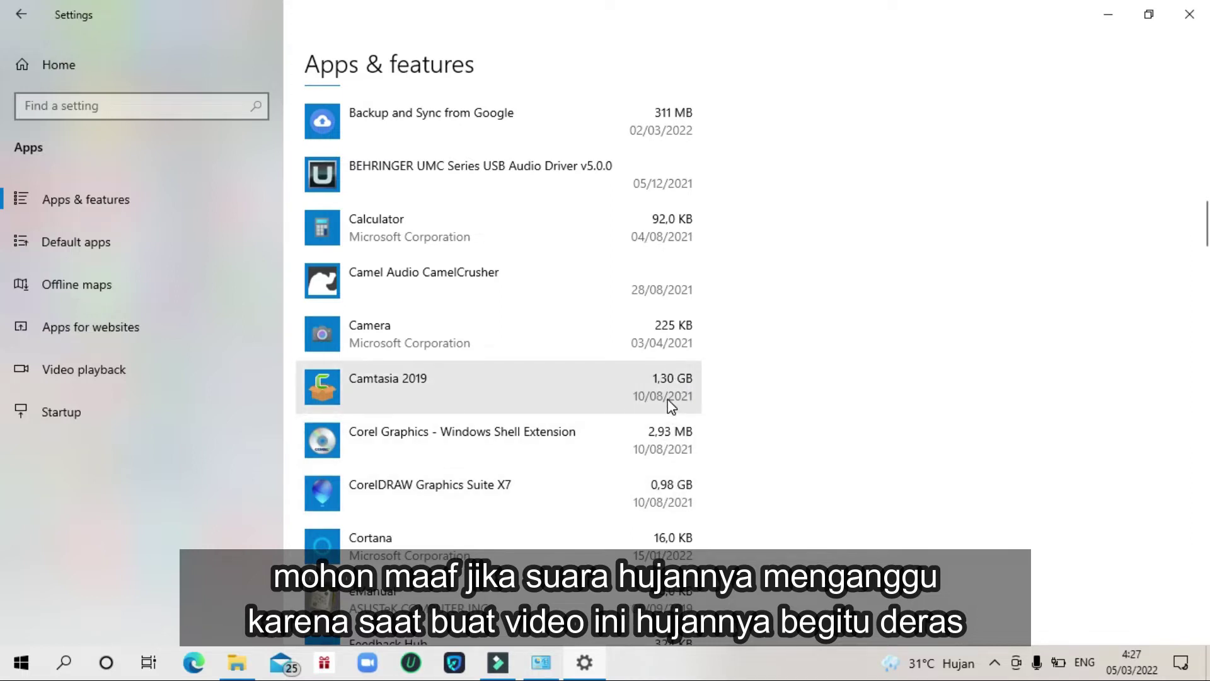
{"action": "left_click", "coordinate": [404, 380]}
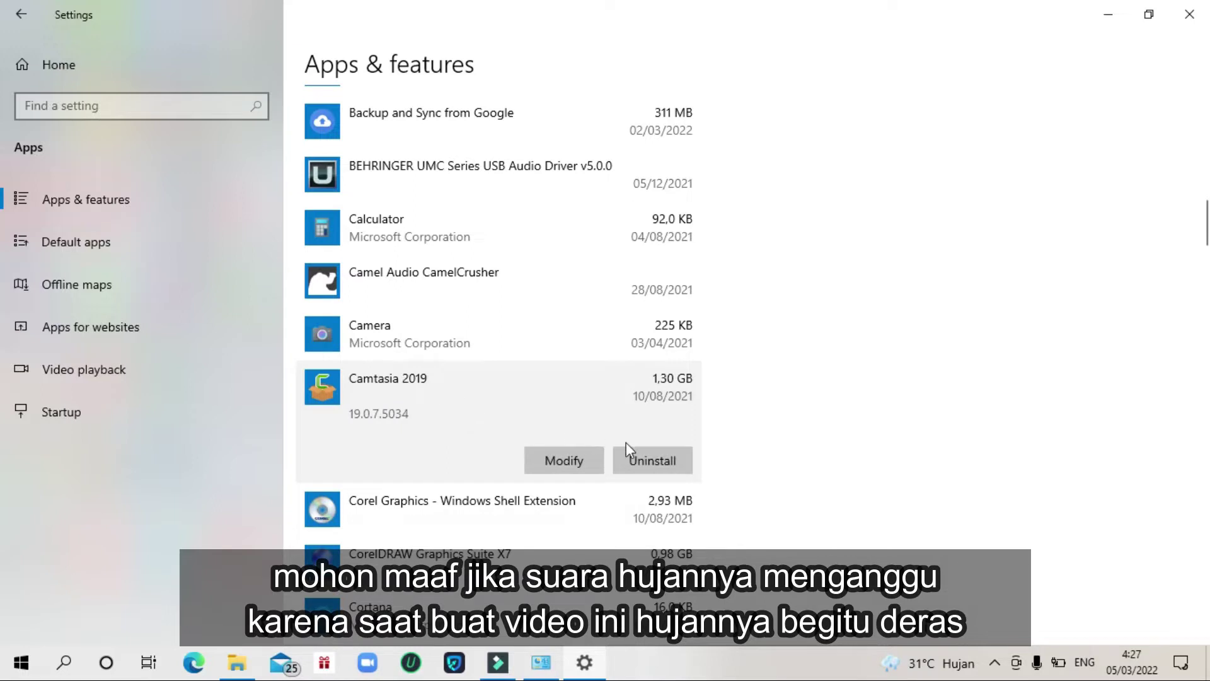
{"action": "left_click", "coordinate": [651, 463]}
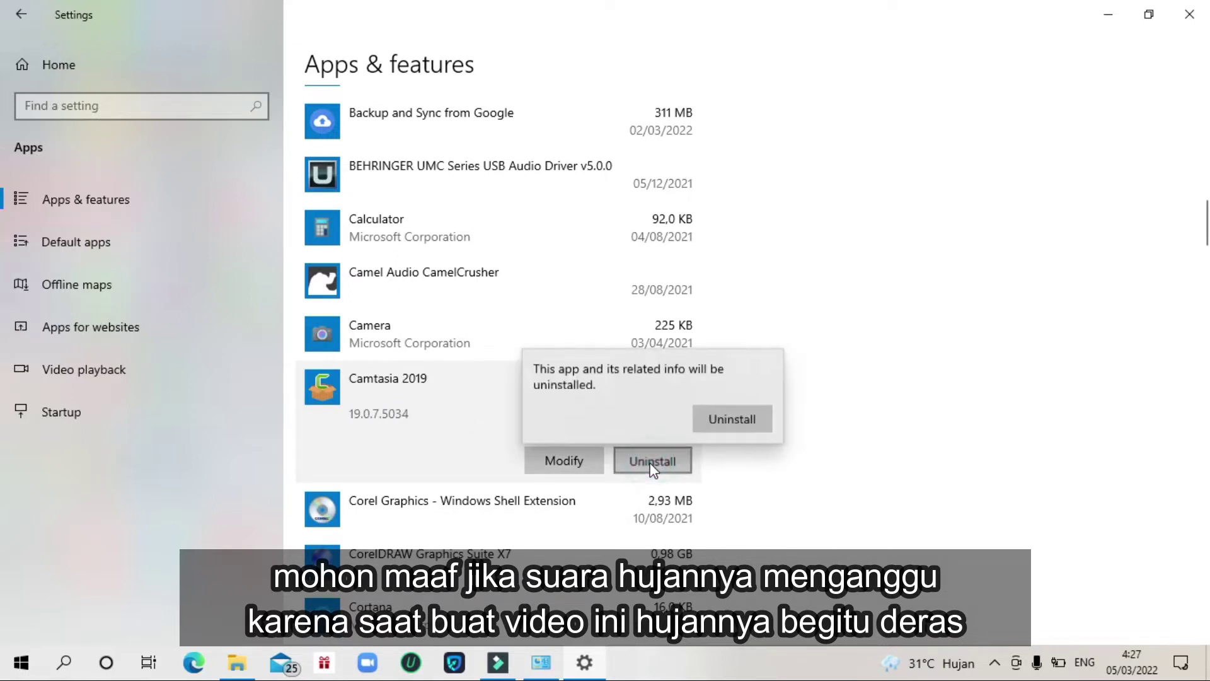
{"action": "left_click", "coordinate": [720, 413]}
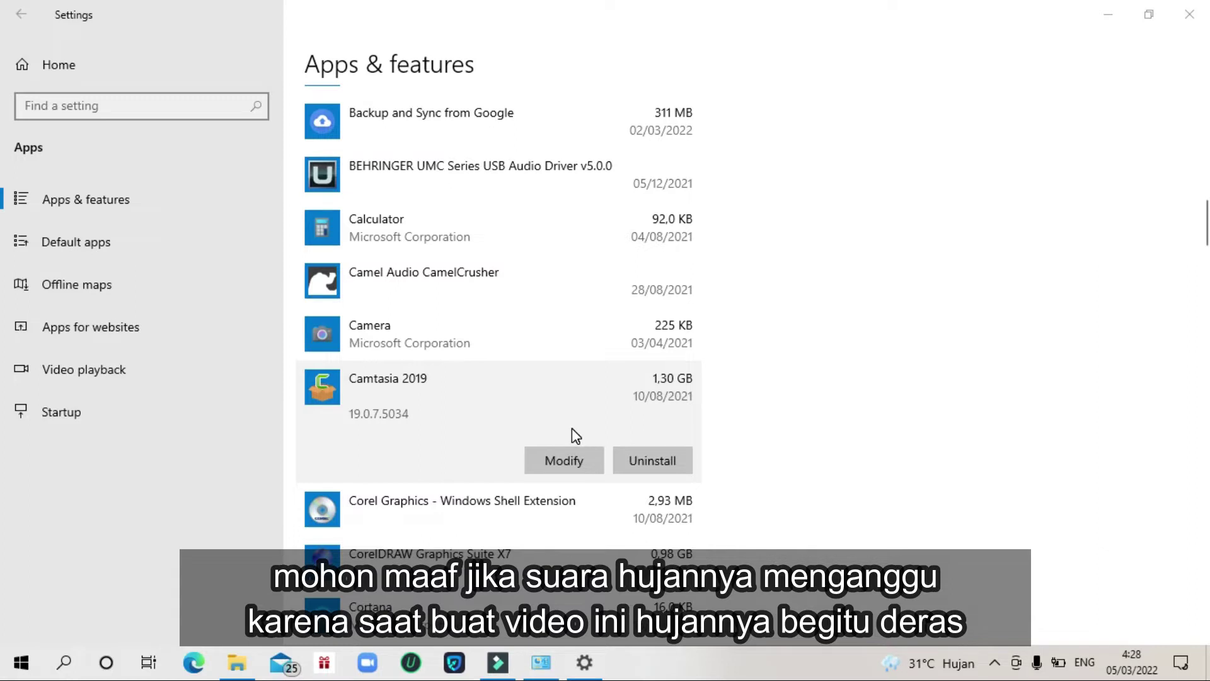
- Uninstall TechSmith Camtasia with the Delete Files option, finish the uninstaller, and close the Settings and Programs and Features windows
{"action": "left_click", "coordinate": [631, 456]}
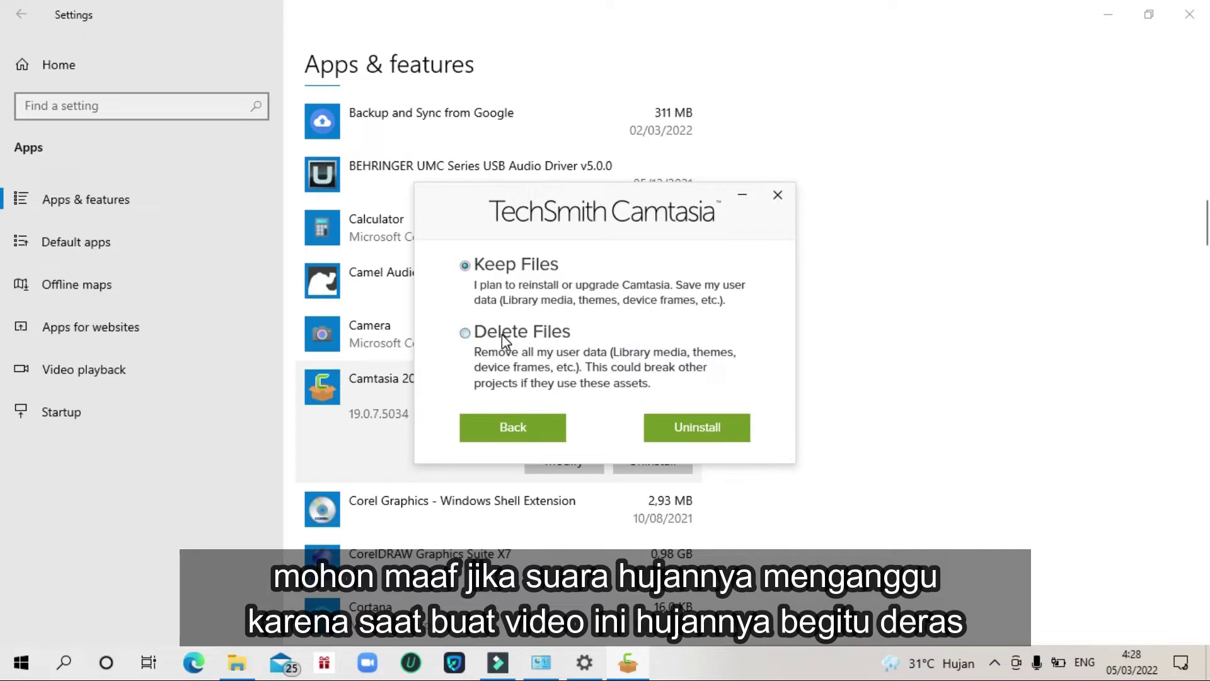
{"action": "left_click", "coordinate": [466, 333]}
{"action": "left_click", "coordinate": [699, 427]}
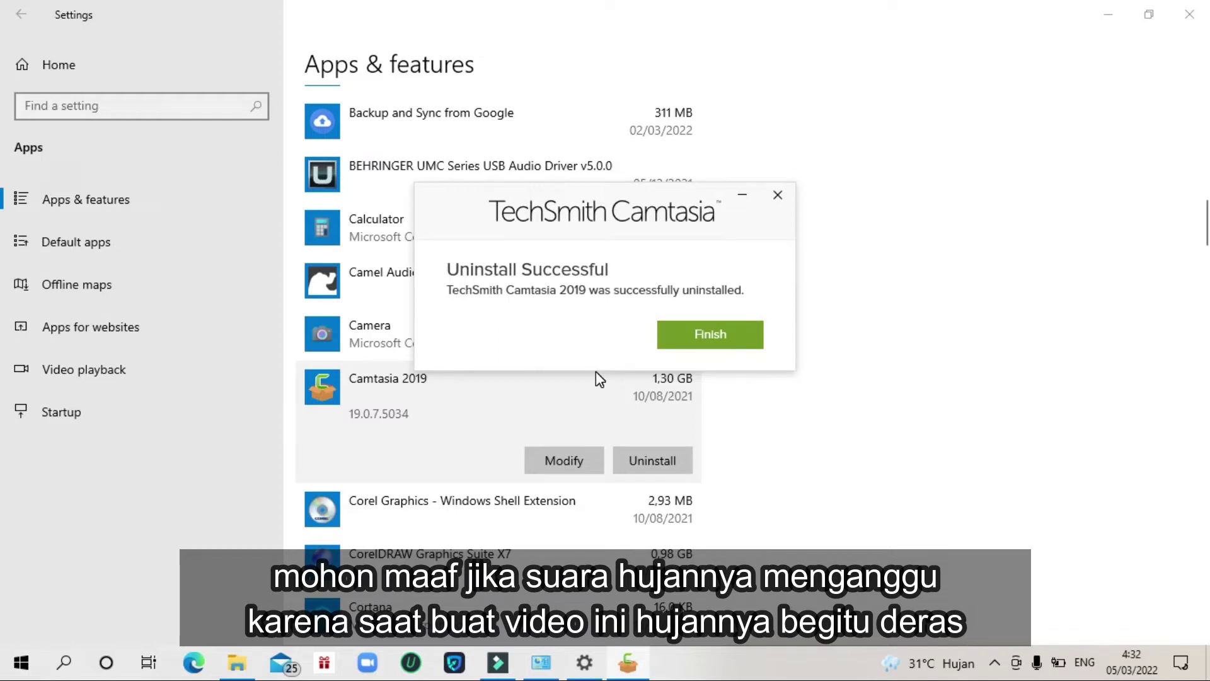
{"action": "left_click", "coordinate": [716, 331]}
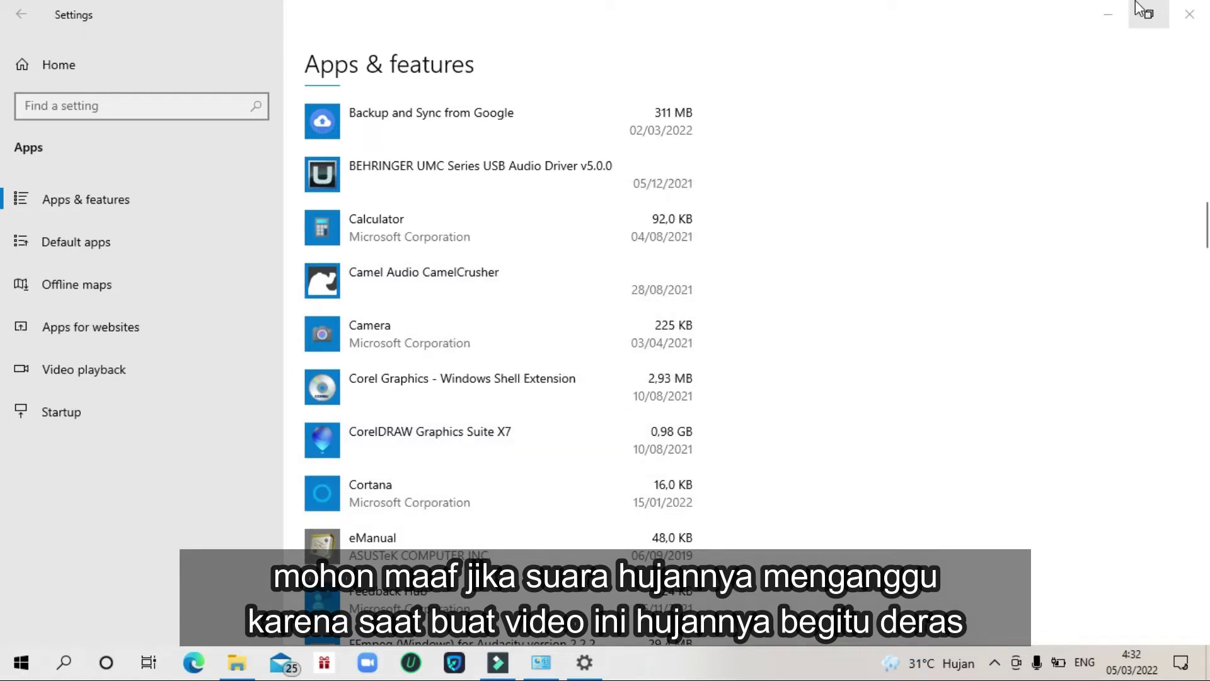
{"action": "left_click", "coordinate": [1177, 12]}
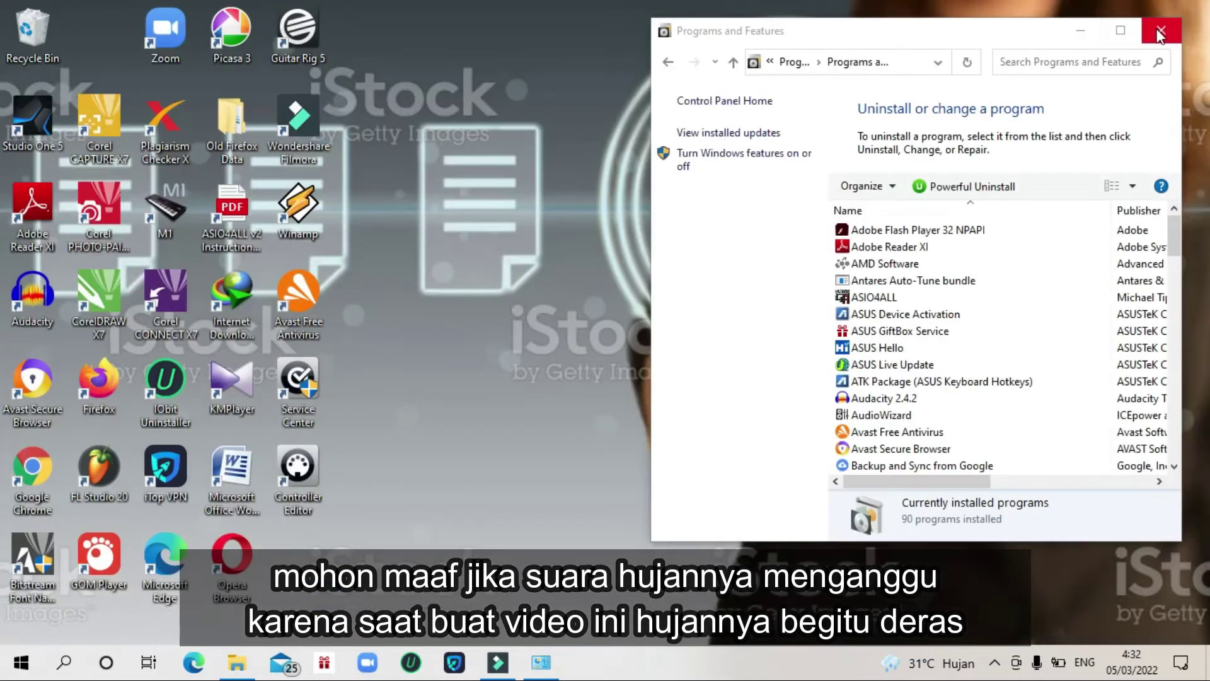
{"action": "left_click", "coordinate": [1158, 32]}
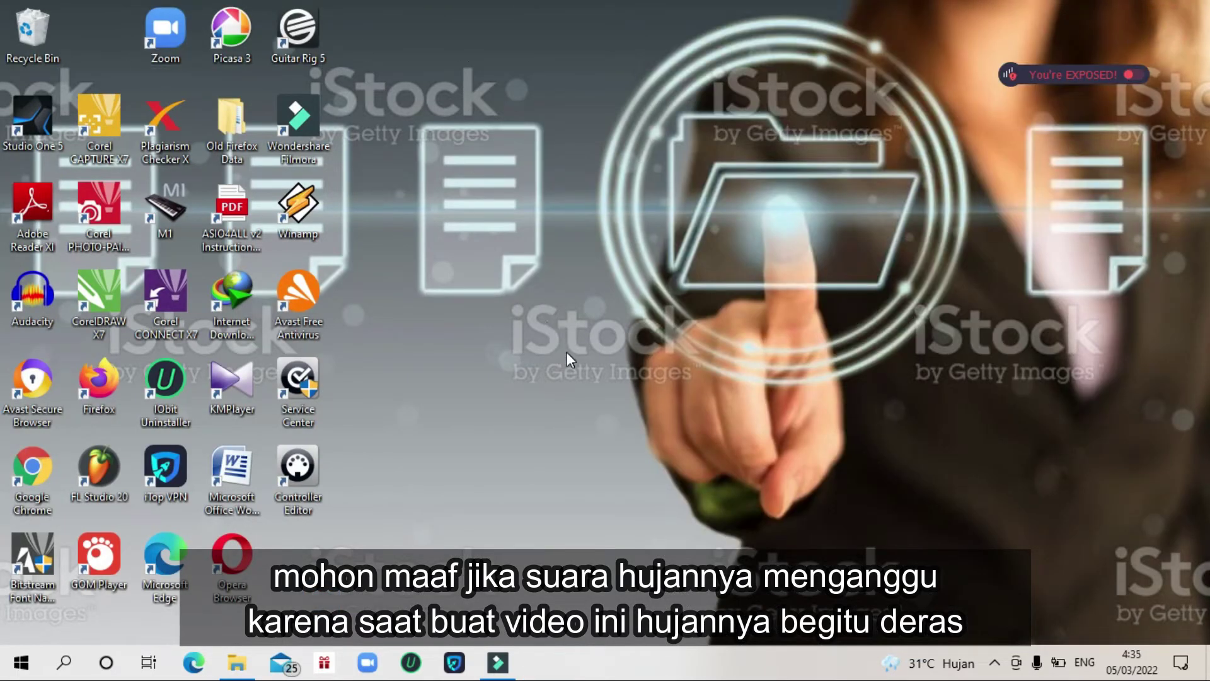
- Launch the Registry Editor by running regedit
{"action": "key", "text": "super+r"}
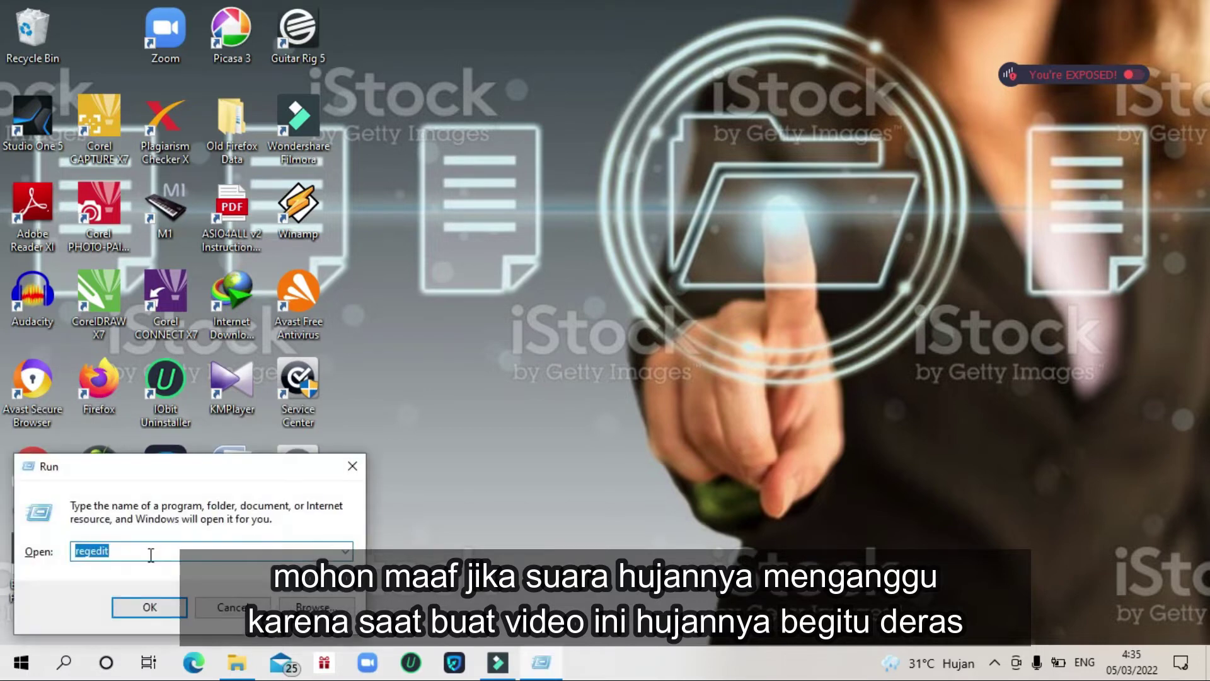
{"action": "left_click", "coordinate": [128, 548]}
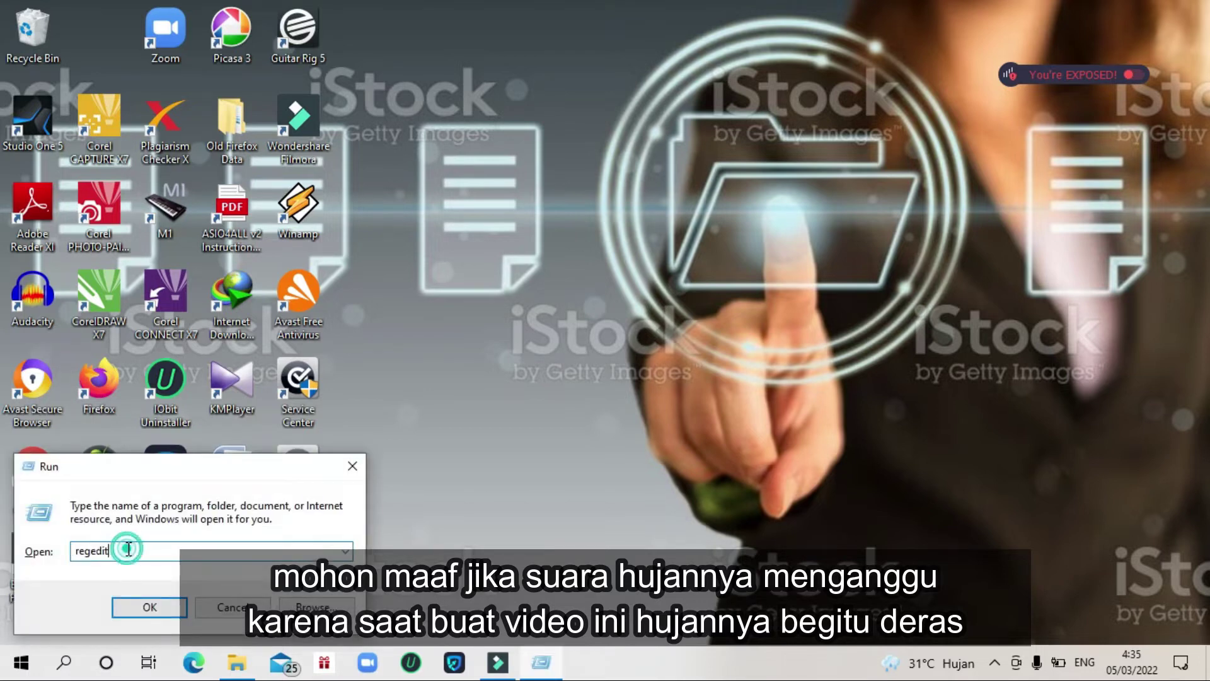
{"action": "left_click", "coordinate": [163, 606]}
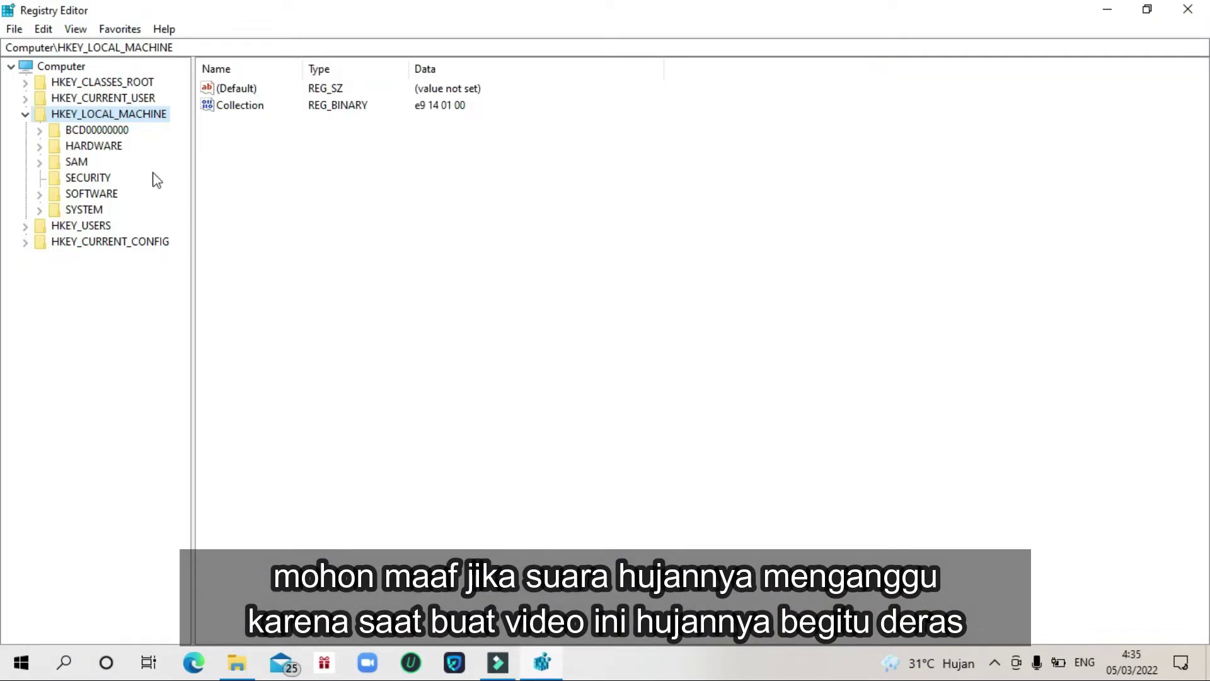
- Collapse HKEY_LOCAL_MACHINE in the registry tree and expand the SOFTWARE key under HKEY_CURRENT_USER
{"action": "left_click", "coordinate": [26, 114]}
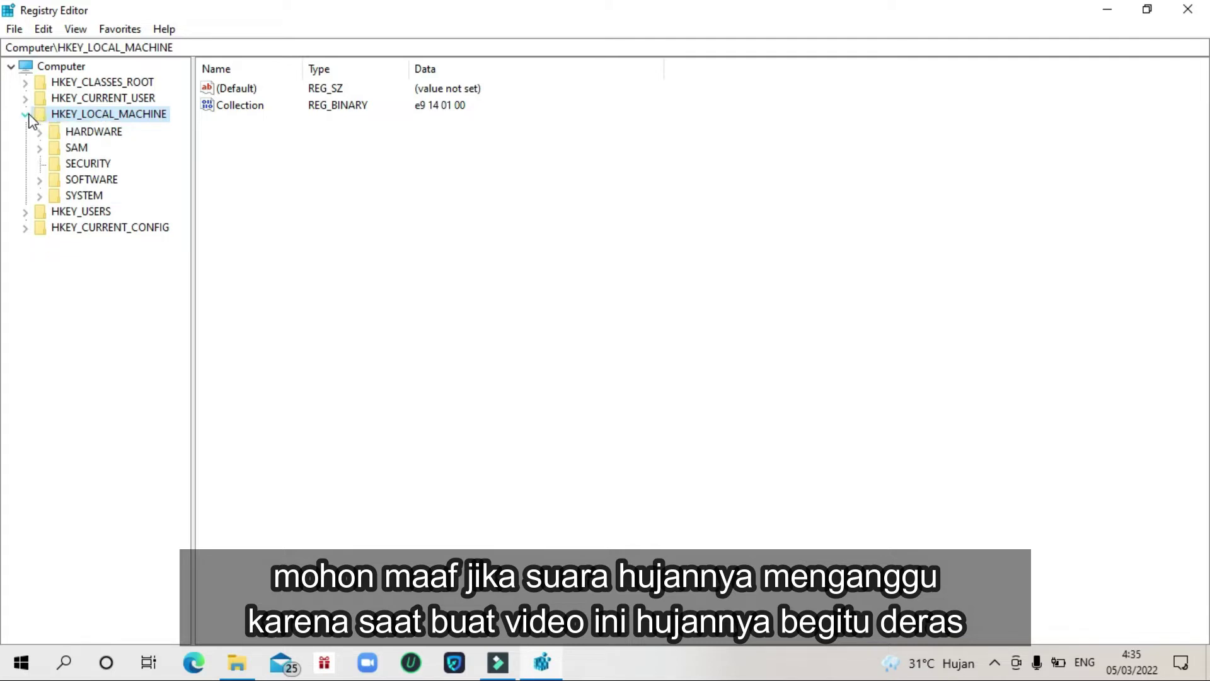
{"action": "left_click", "coordinate": [28, 99]}
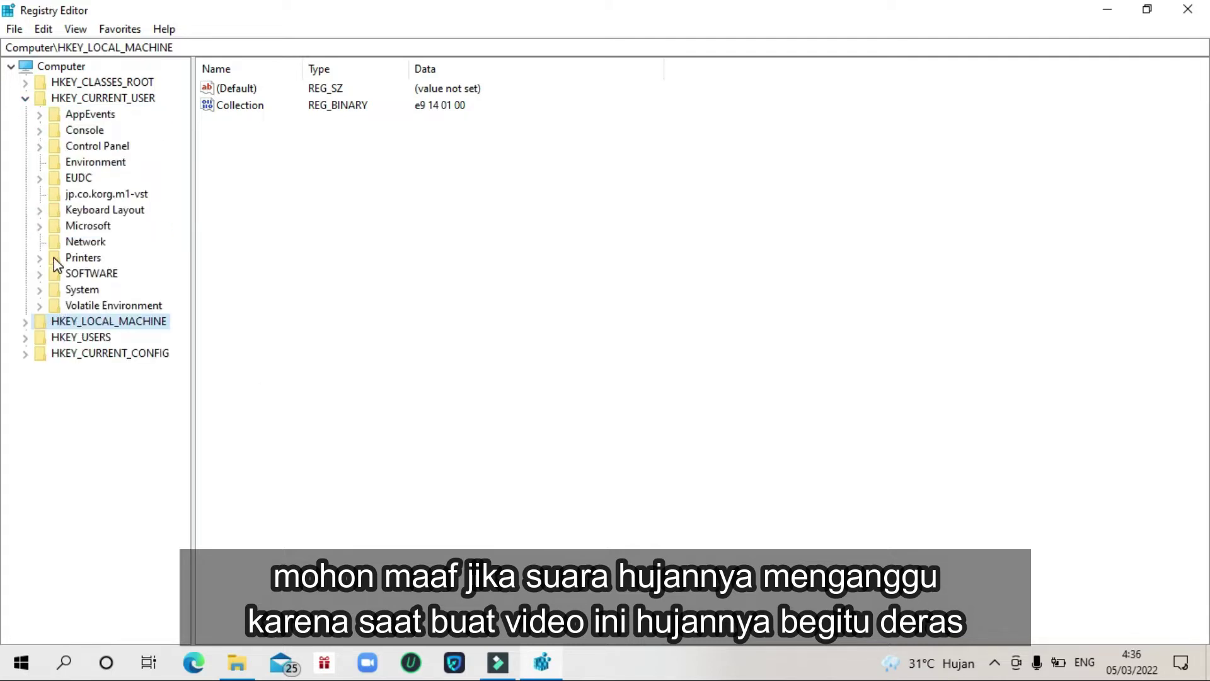
{"action": "left_click", "coordinate": [43, 271]}
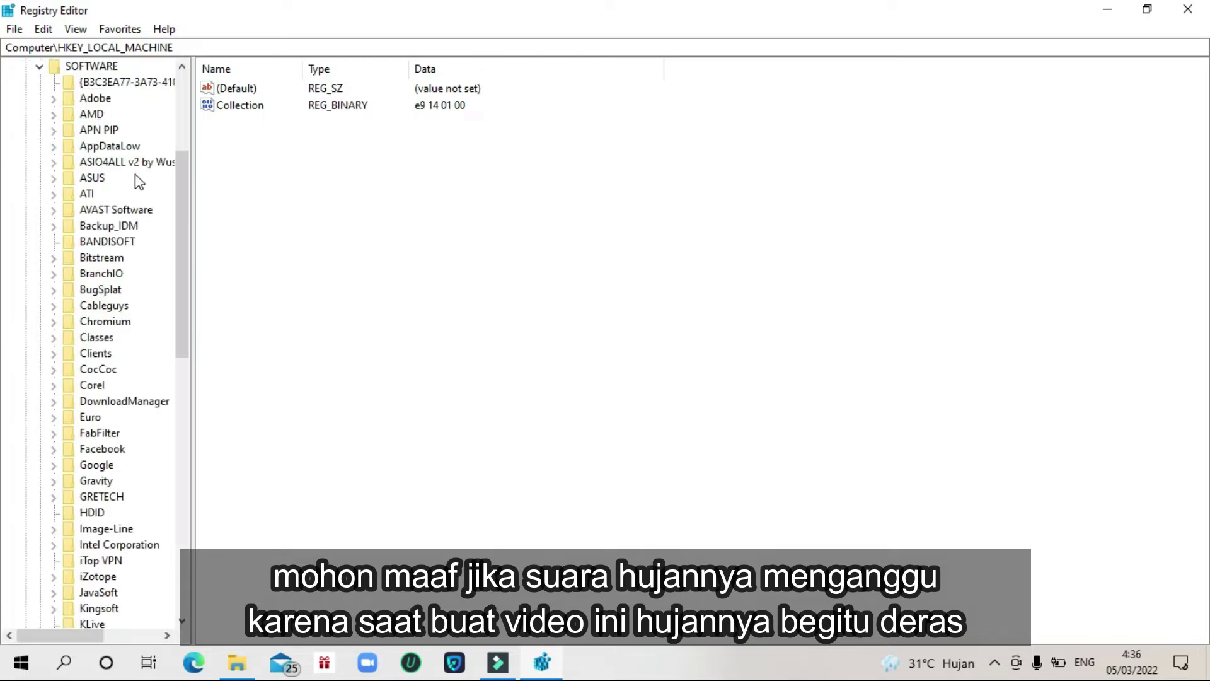
- Check the subkeys of the leftover TechSmith key under HKEY_CURRENT_USER\SOFTWARE and permanently delete that key, confirming the deletion
{"action": "scroll", "coordinate": [109, 214], "scroll_direction": "down", "scroll_amount": 1}
{"action": "scroll", "coordinate": [109, 214], "scroll_direction": "down", "scroll_amount": 5}
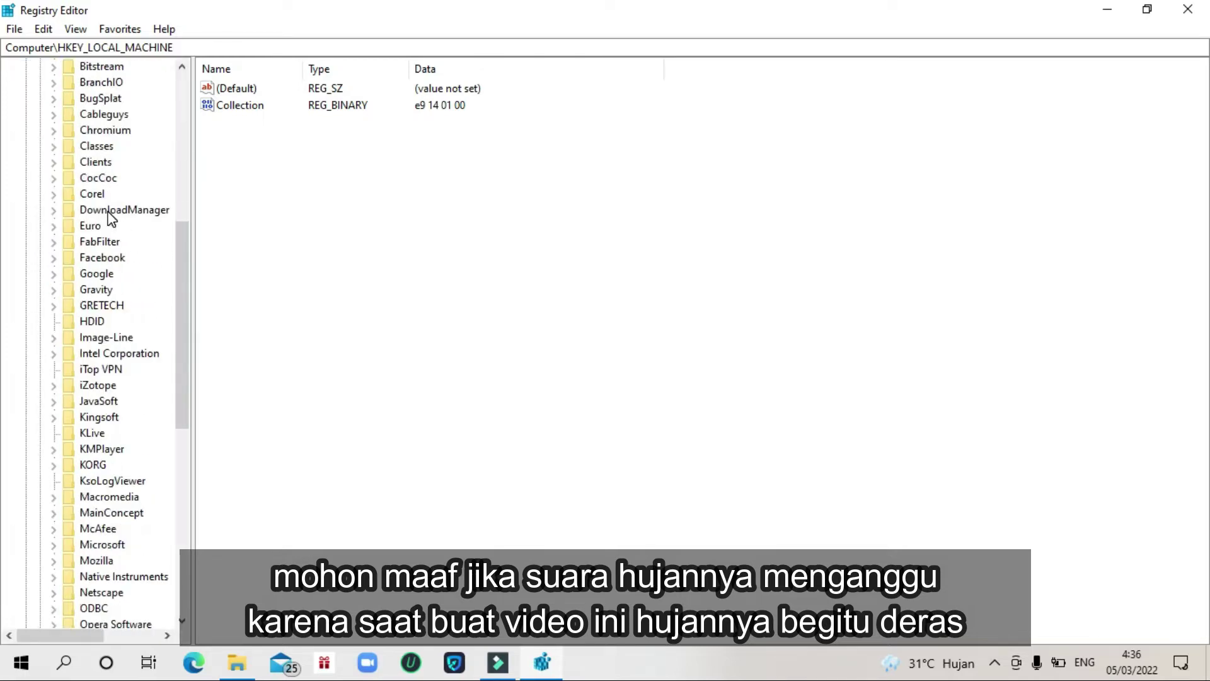
{"action": "scroll", "coordinate": [109, 216], "scroll_direction": "down", "scroll_amount": 2}
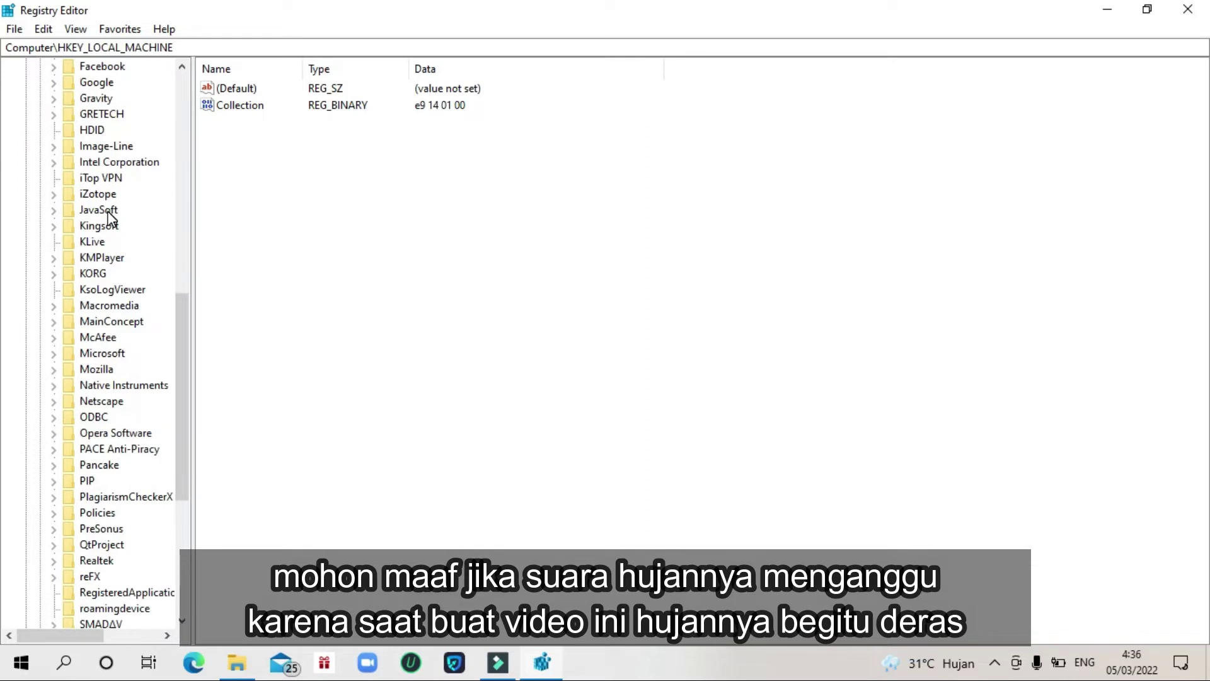
{"action": "scroll", "coordinate": [108, 281], "scroll_direction": "down", "scroll_amount": 2}
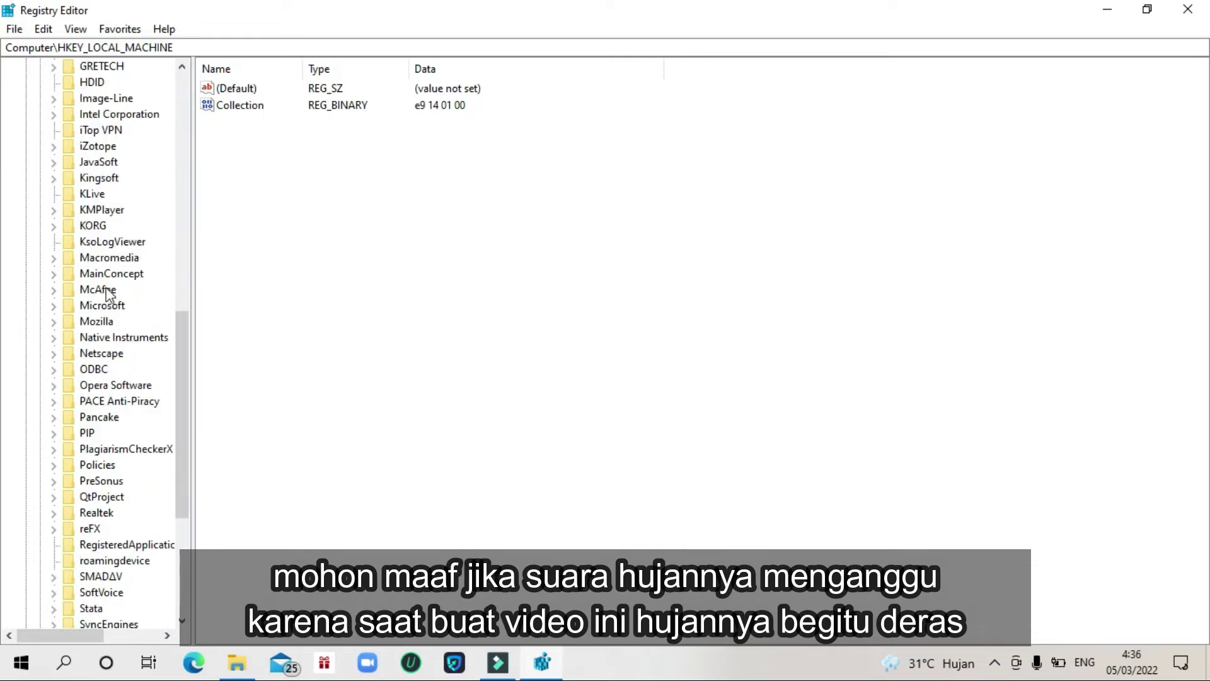
{"action": "scroll", "coordinate": [107, 291], "scroll_direction": "down", "scroll_amount": 2}
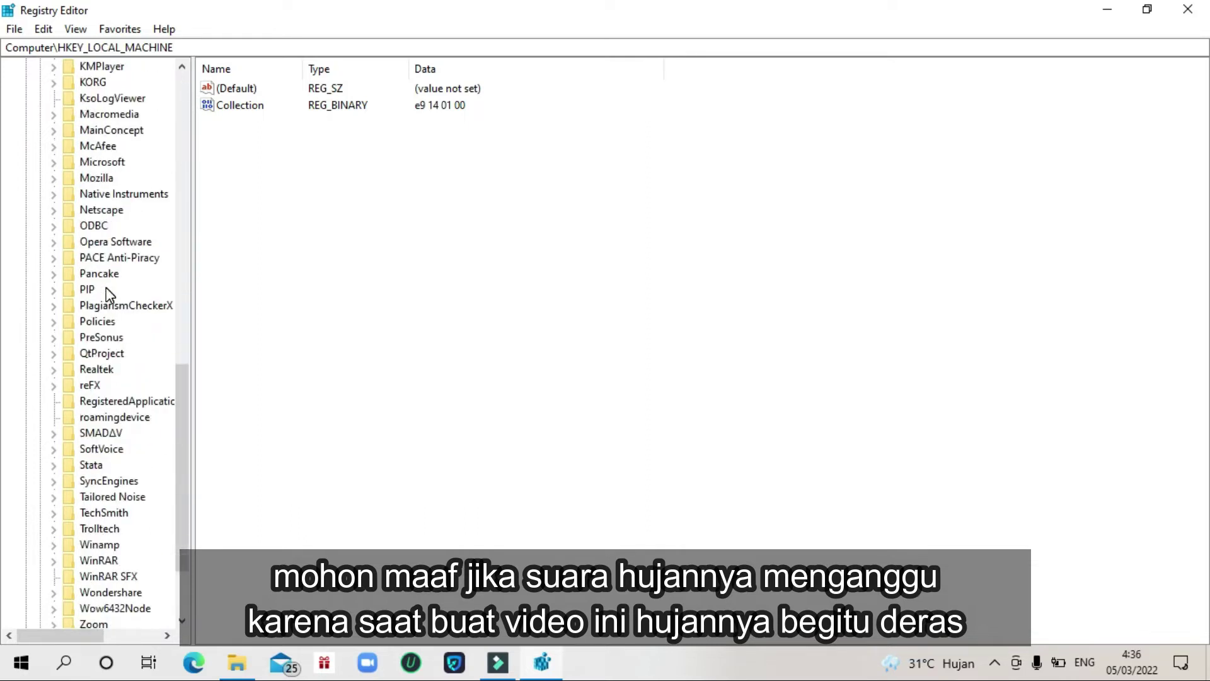
{"action": "left_click", "coordinate": [94, 517]}
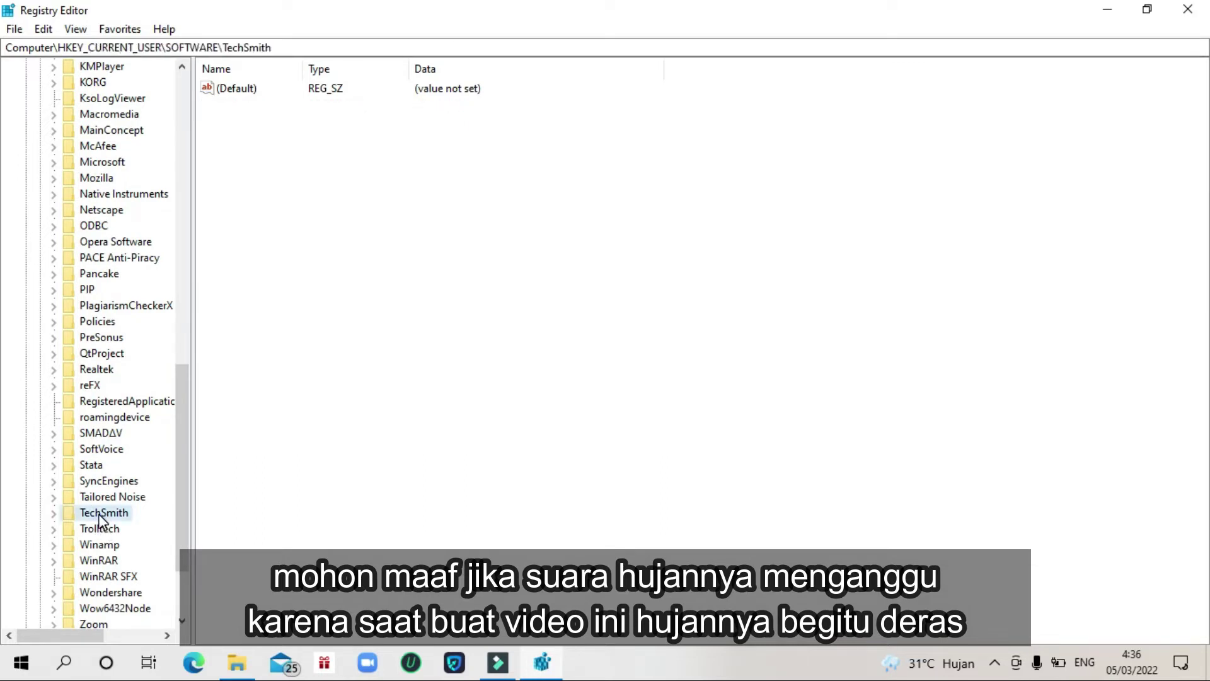
{"action": "left_click", "coordinate": [54, 514]}
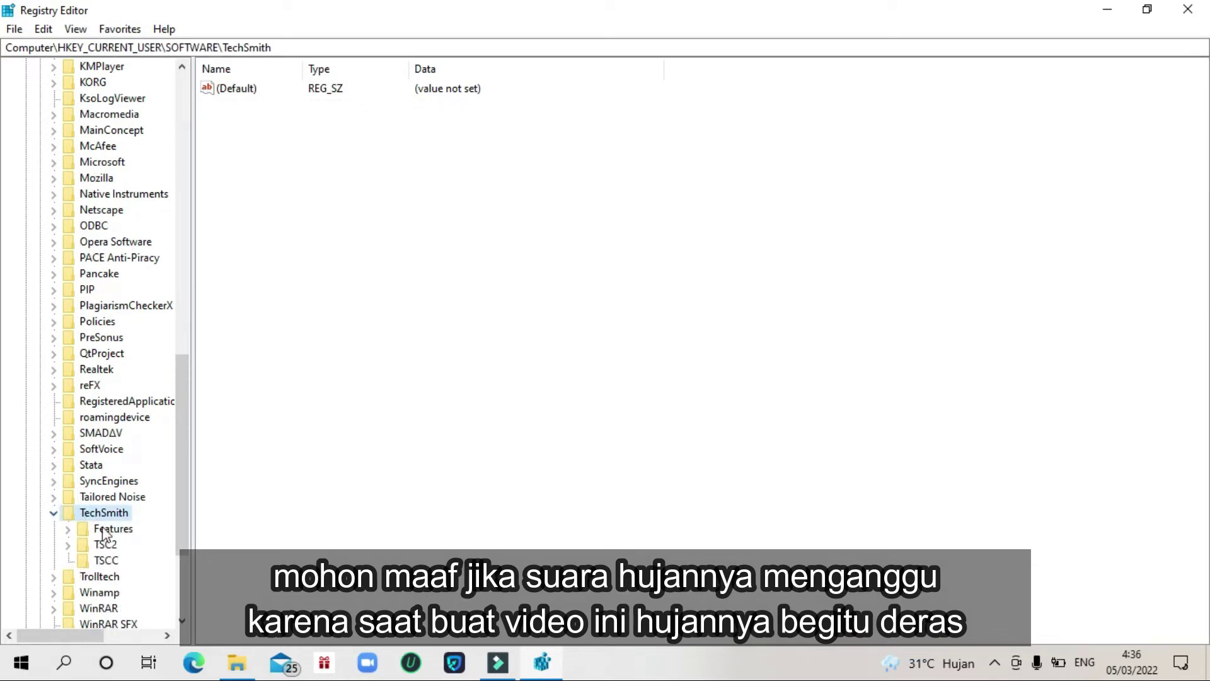
{"action": "scroll", "coordinate": [53, 522], "scroll_direction": "down", "scroll_amount": 1}
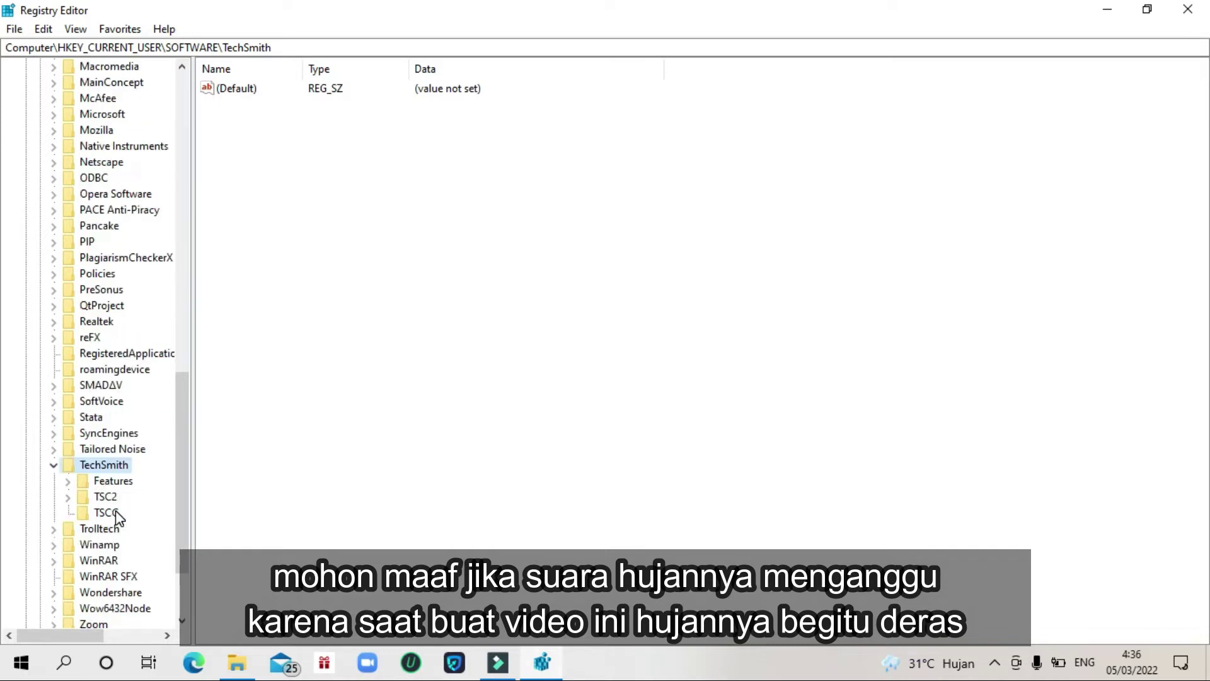
{"action": "left_click", "coordinate": [54, 468]}
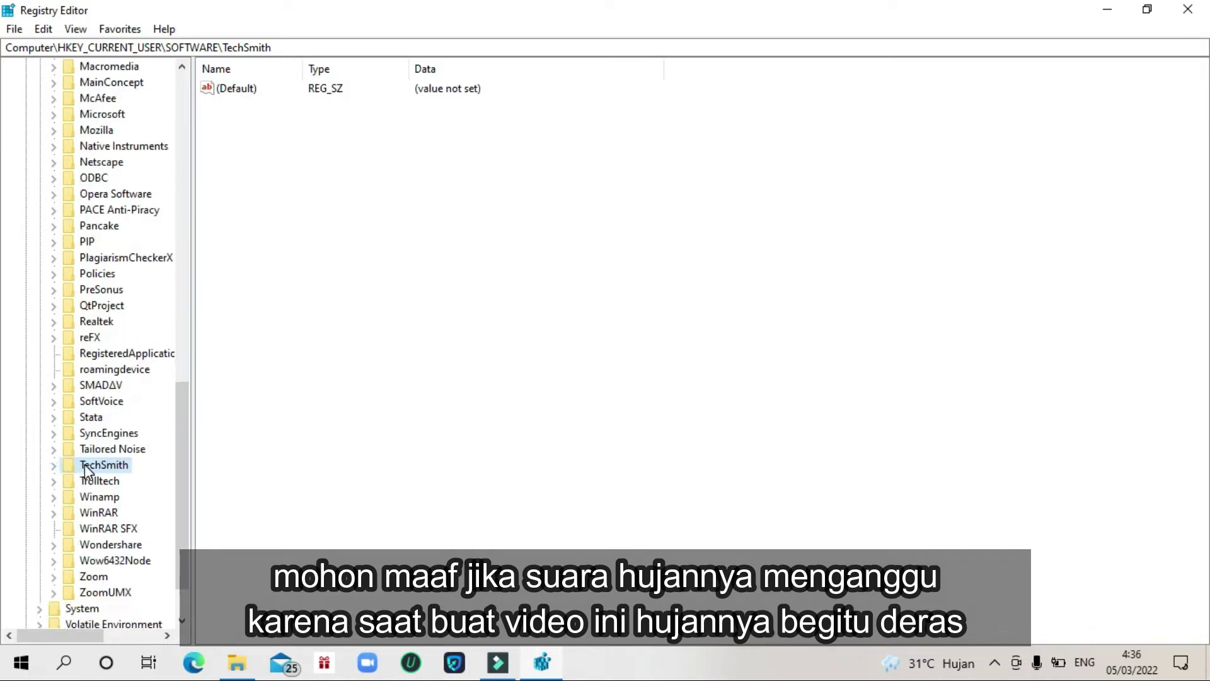
{"action": "right_click", "coordinate": [85, 463]}
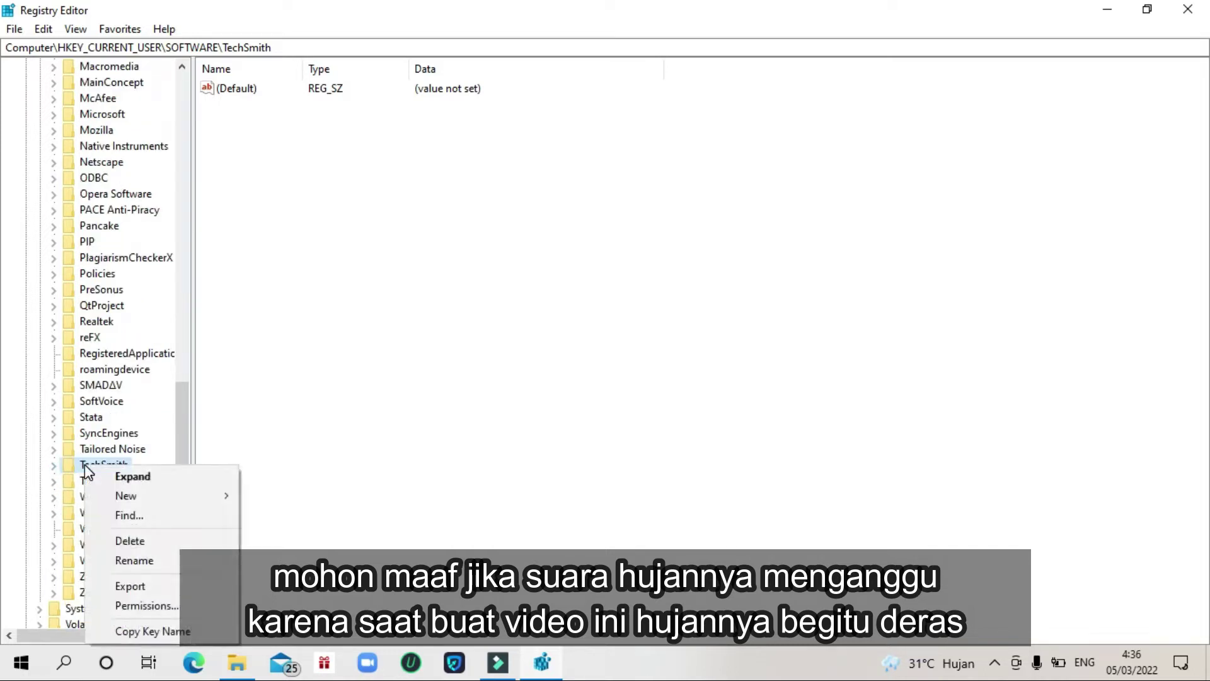
{"action": "left_click", "coordinate": [127, 542]}
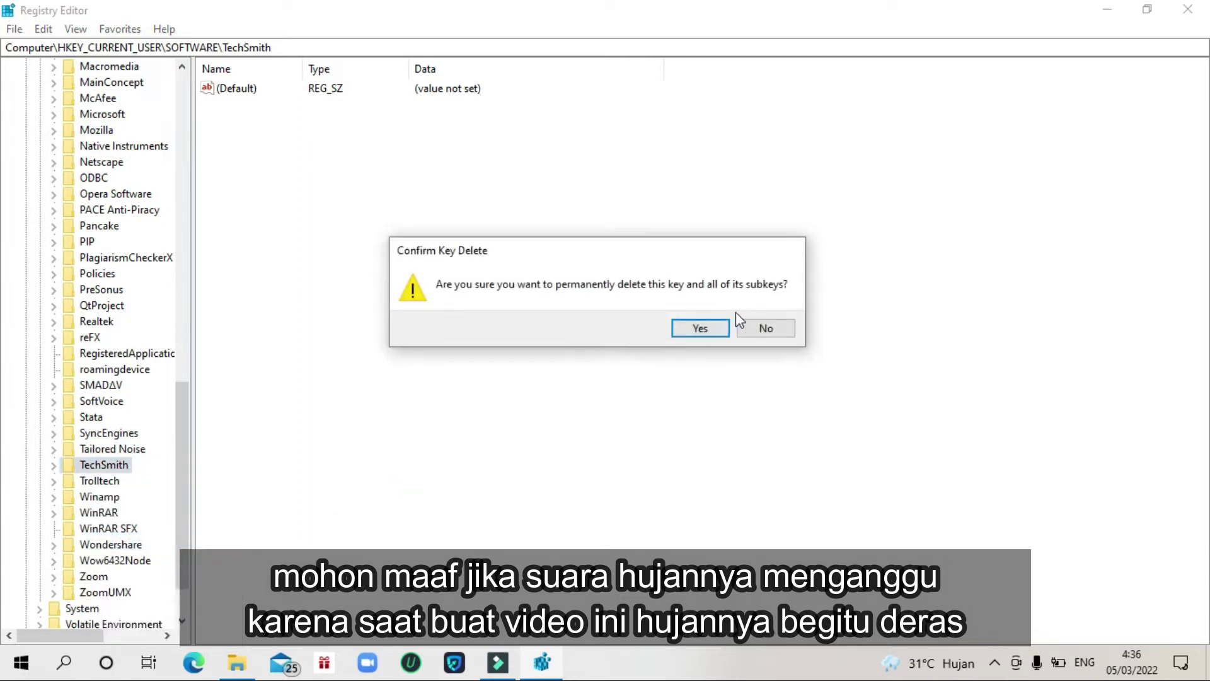
{"action": "left_click", "coordinate": [703, 330]}
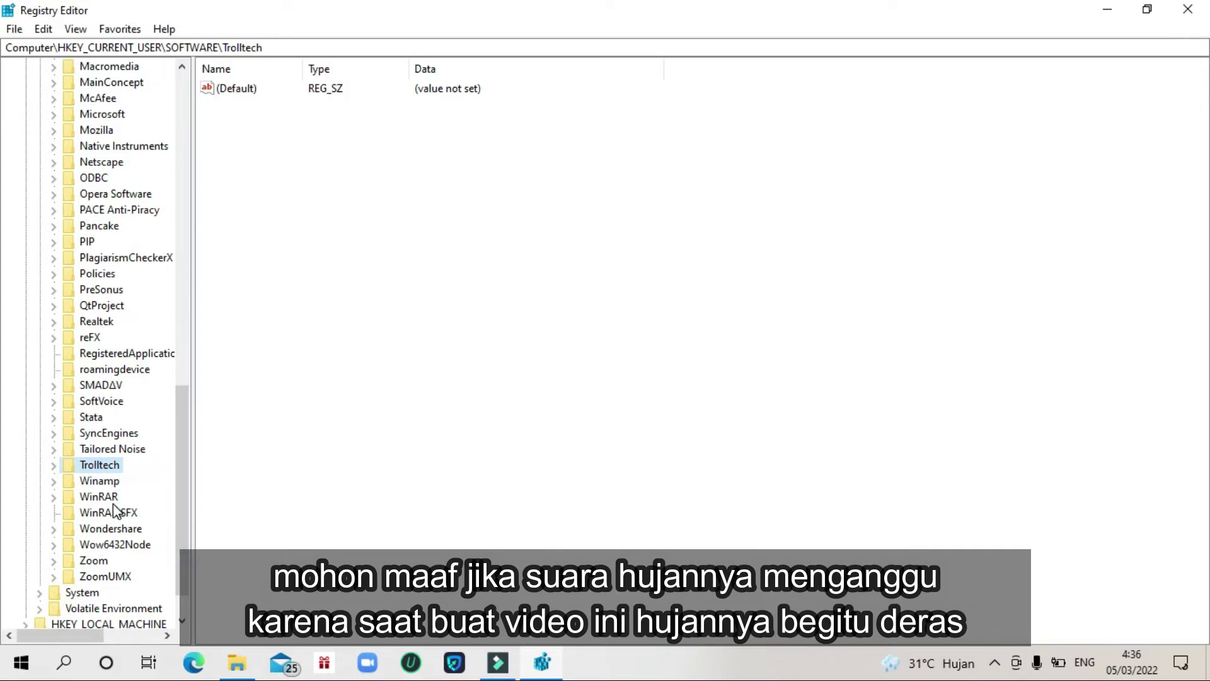
- Collapse the SOFTWARE and HKEY_CURRENT_USER keys in the registry tree and close the Registry Editor
{"action": "scroll", "coordinate": [95, 498], "scroll_direction": "up", "scroll_amount": 13}
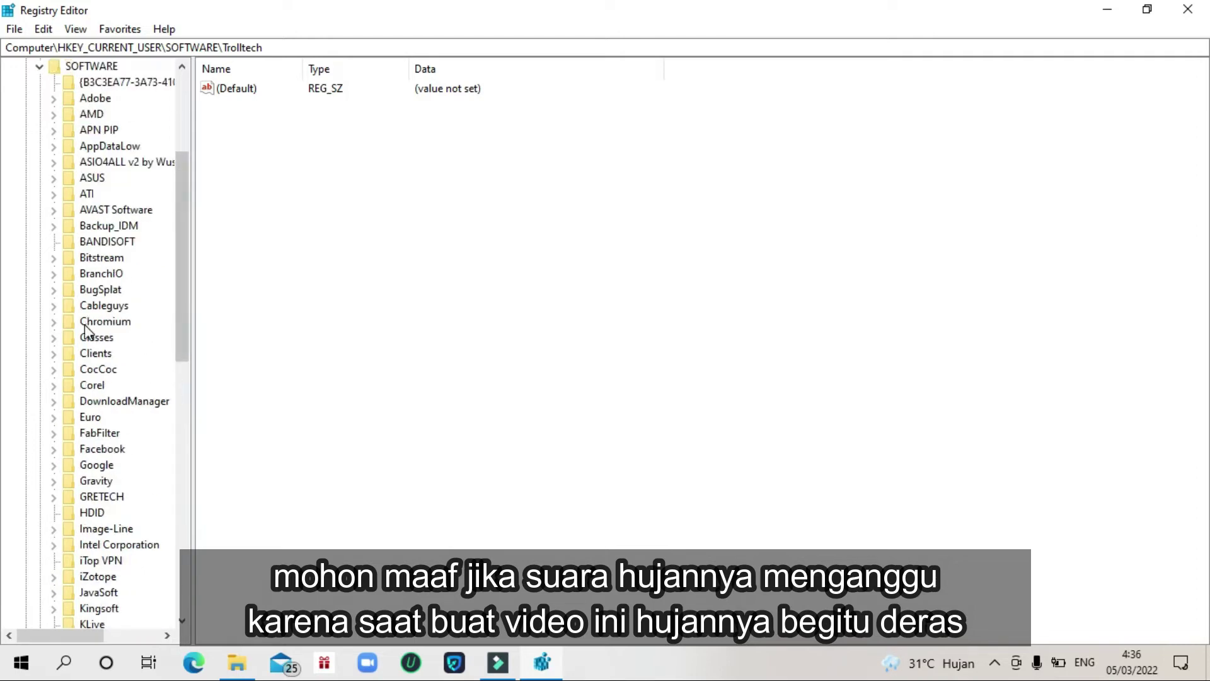
{"action": "scroll", "coordinate": [85, 189], "scroll_direction": "up", "scroll_amount": 2}
{"action": "left_click", "coordinate": [39, 162]}
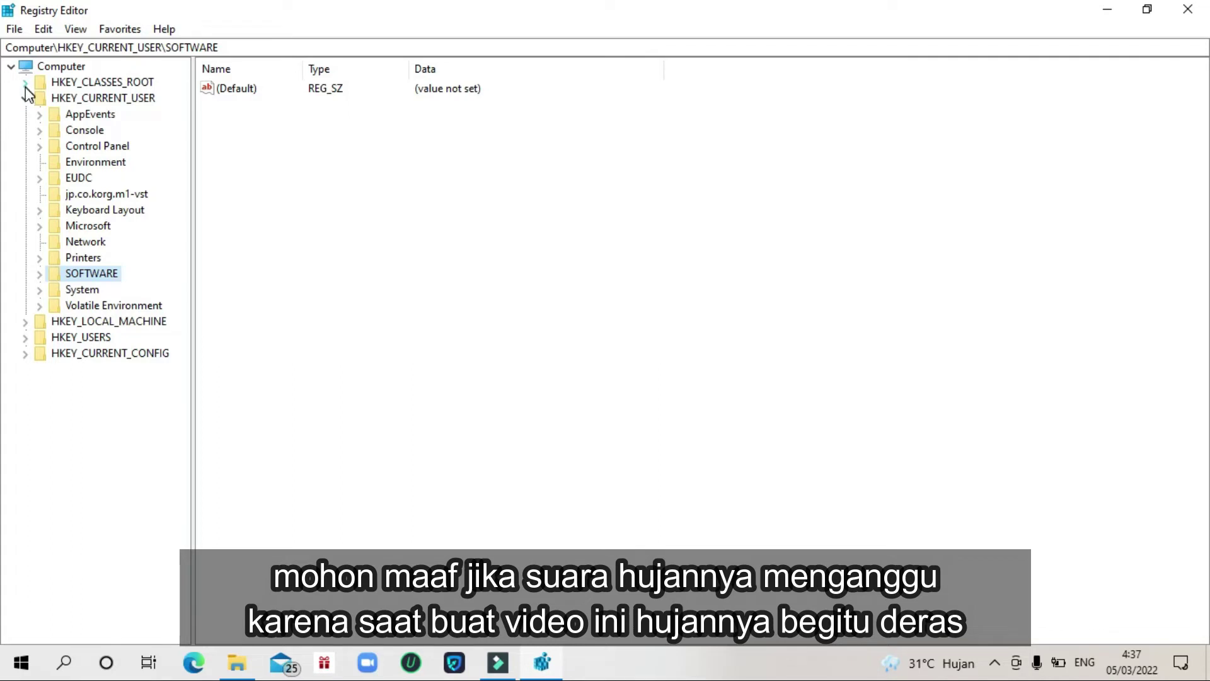
{"action": "left_click", "coordinate": [25, 97]}
{"action": "left_click", "coordinate": [26, 83]}
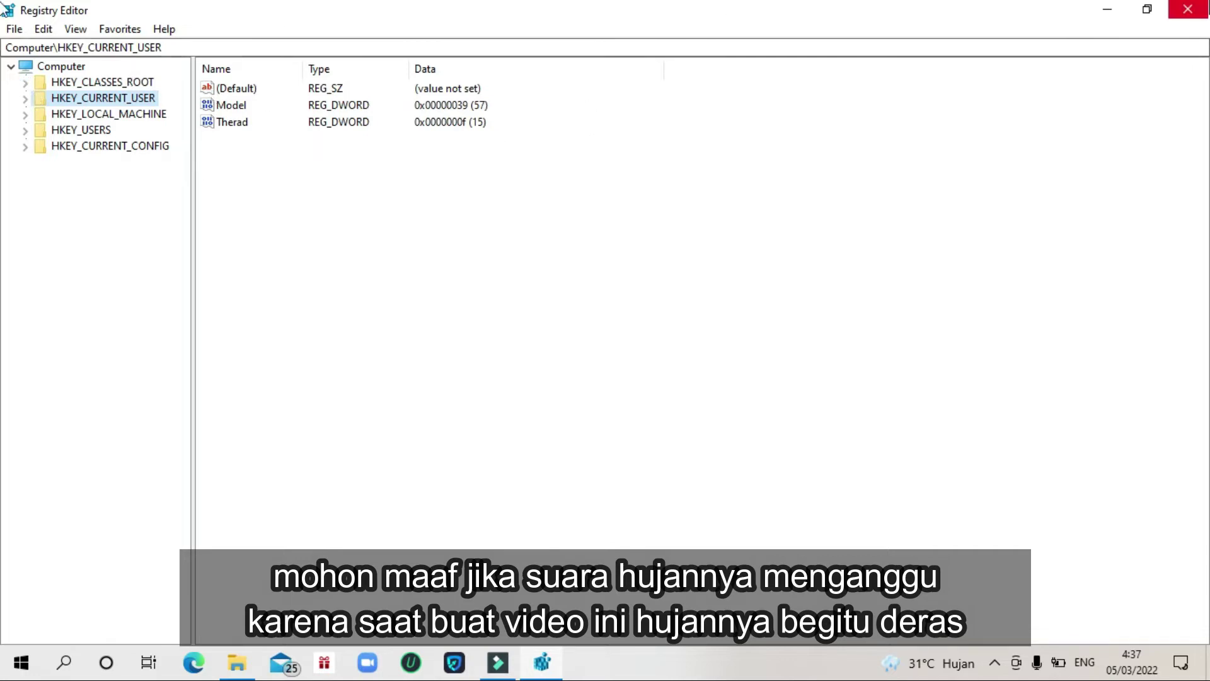
{"action": "left_click", "coordinate": [1187, 9]}
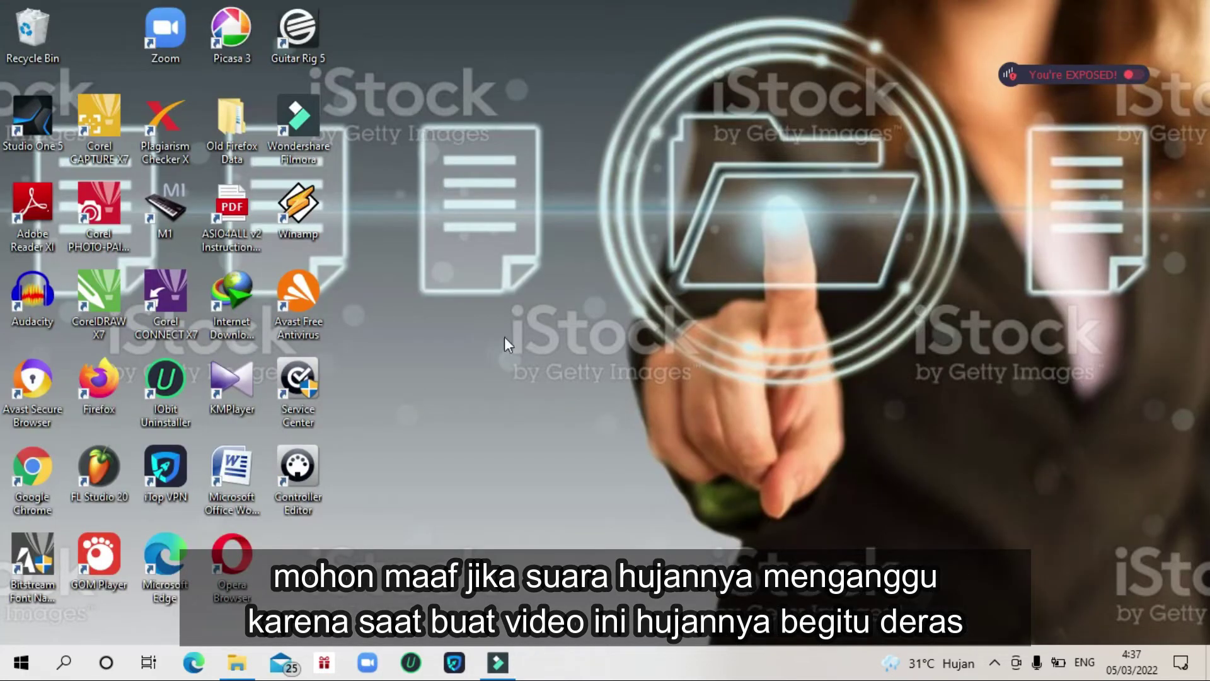
- Refresh the desktop, view the Powerful Uninstall option for the Opera Browser shortcut, and dismiss its options
{"action": "right_click", "coordinate": [530, 291]}
{"action": "left_click", "coordinate": [574, 370]}
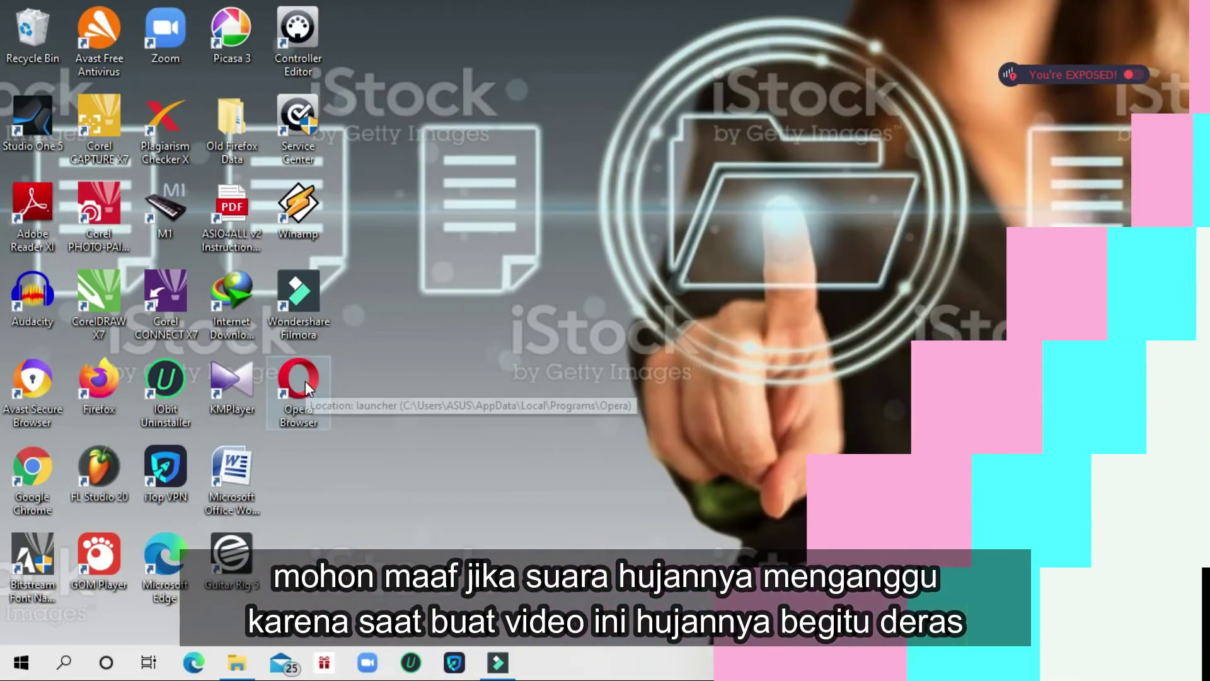
{"action": "double_click", "coordinate": [305, 381]}
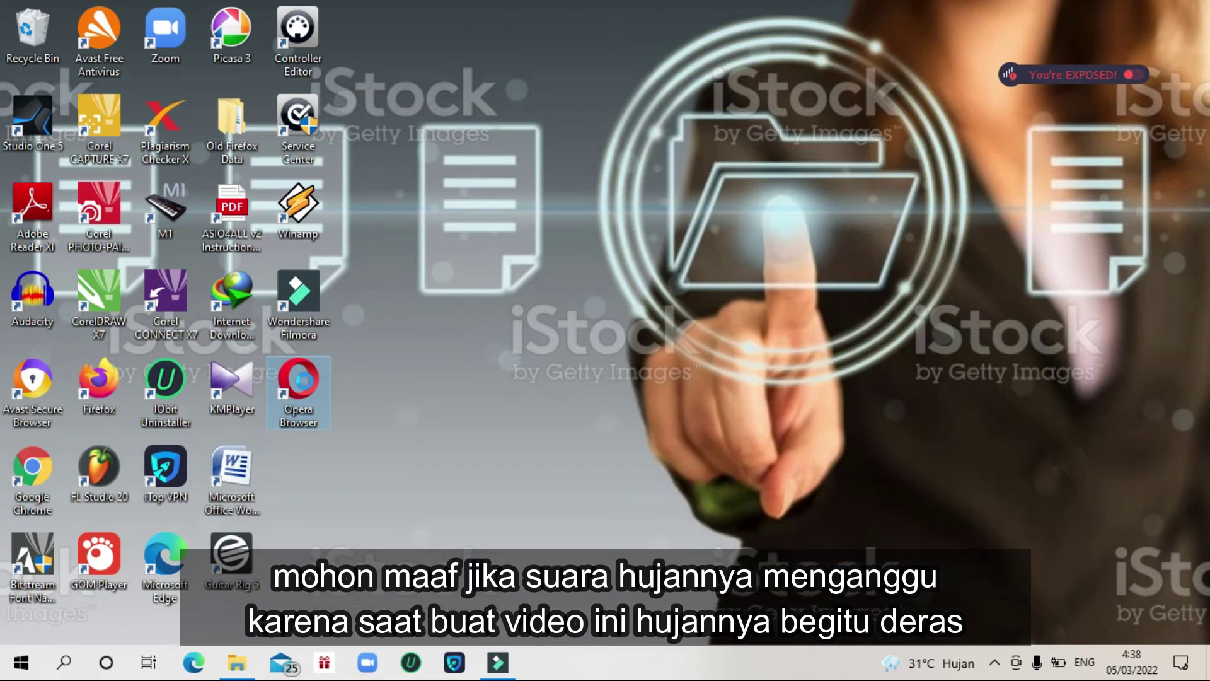
{"action": "right_click", "coordinate": [305, 381]}
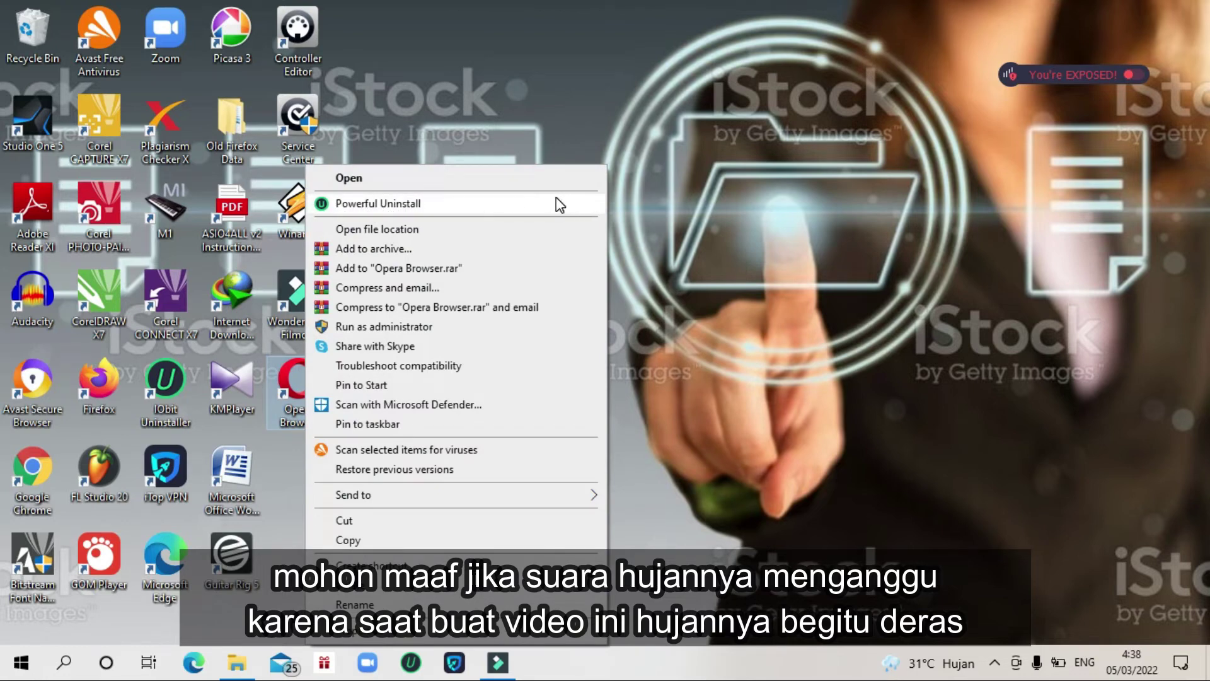
{"action": "left_click", "coordinate": [634, 203]}
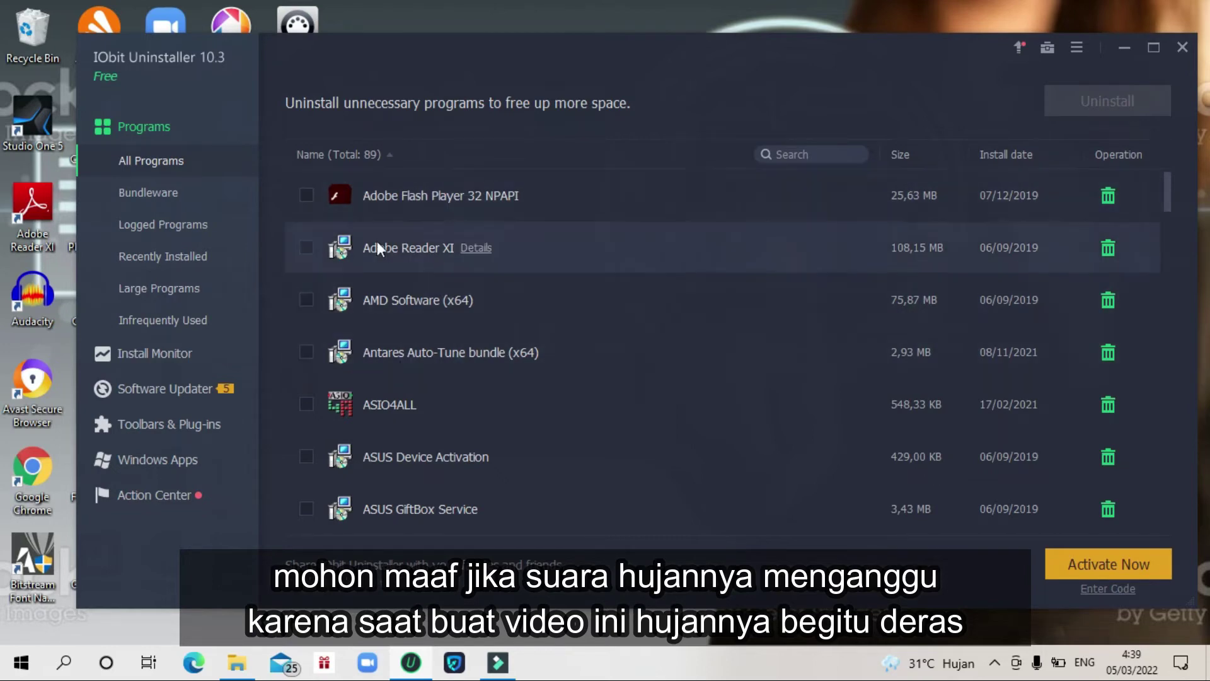
- Find Opera Stable 84.0.4316.21 in the All Programs list of IObit Uninstaller, select it and start its uninstallation
{"action": "scroll", "coordinate": [377, 246], "scroll_direction": "down", "scroll_amount": 3}
{"action": "scroll", "coordinate": [377, 255], "scroll_direction": "down", "scroll_amount": 1}
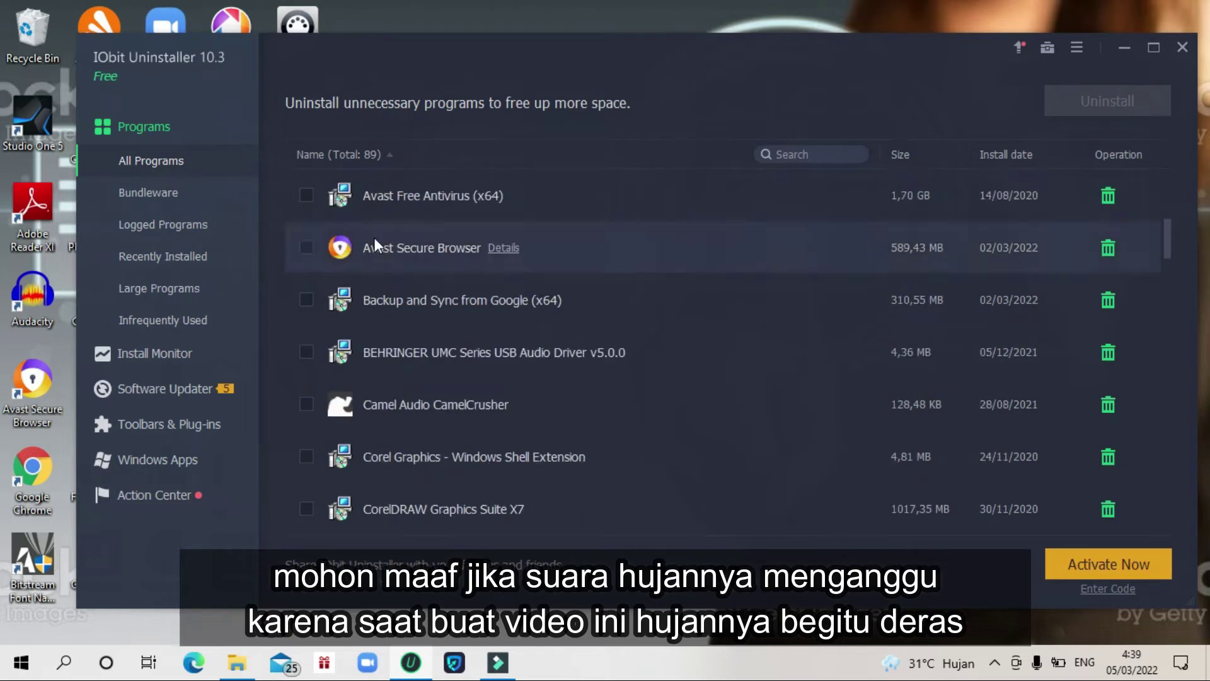
{"action": "scroll", "coordinate": [378, 286], "scroll_direction": "down", "scroll_amount": 2}
{"action": "scroll", "coordinate": [378, 287], "scroll_direction": "down", "scroll_amount": 1}
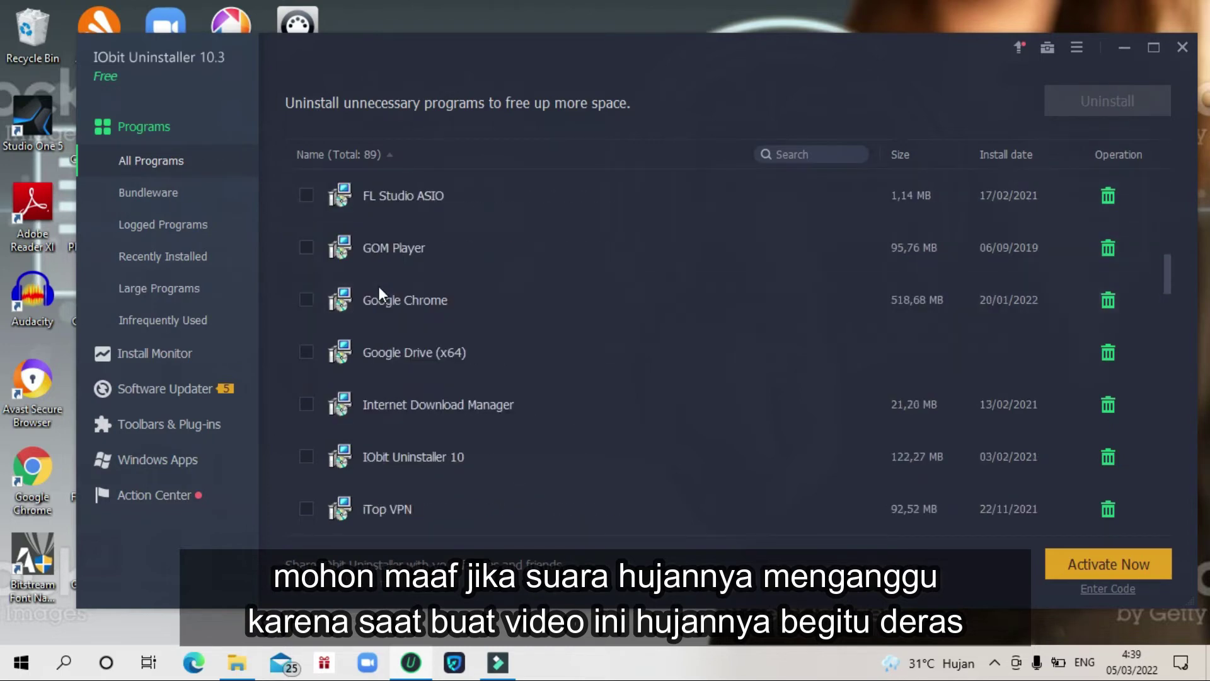
{"action": "scroll", "coordinate": [379, 286], "scroll_direction": "down", "scroll_amount": 5}
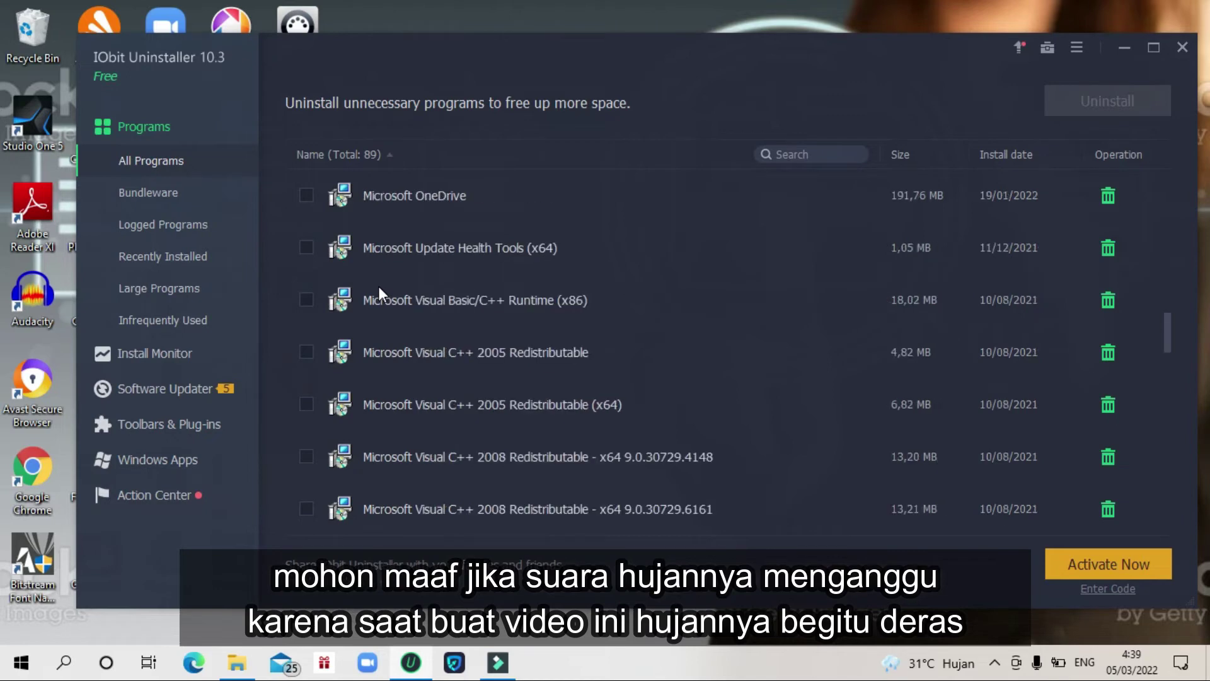
{"action": "scroll", "coordinate": [379, 290], "scroll_direction": "down", "scroll_amount": 7}
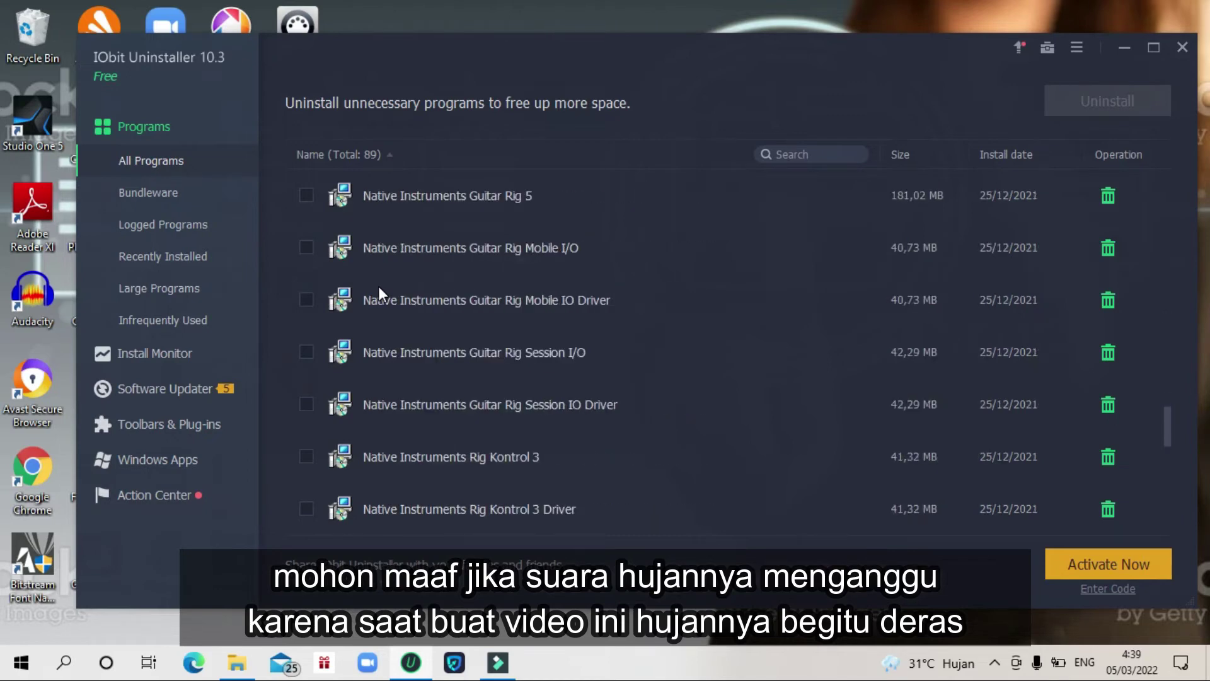
{"action": "scroll", "coordinate": [379, 286], "scroll_direction": "down", "scroll_amount": 5}
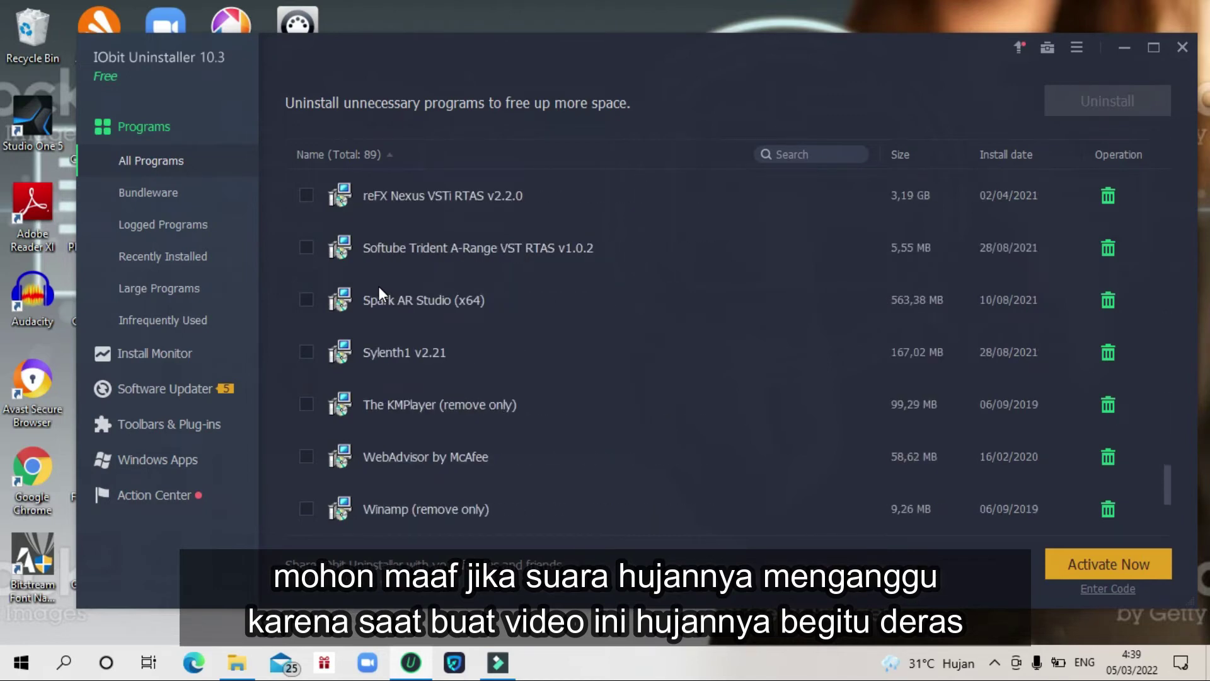
{"action": "scroll", "coordinate": [397, 361], "scroll_direction": "up", "scroll_amount": 2}
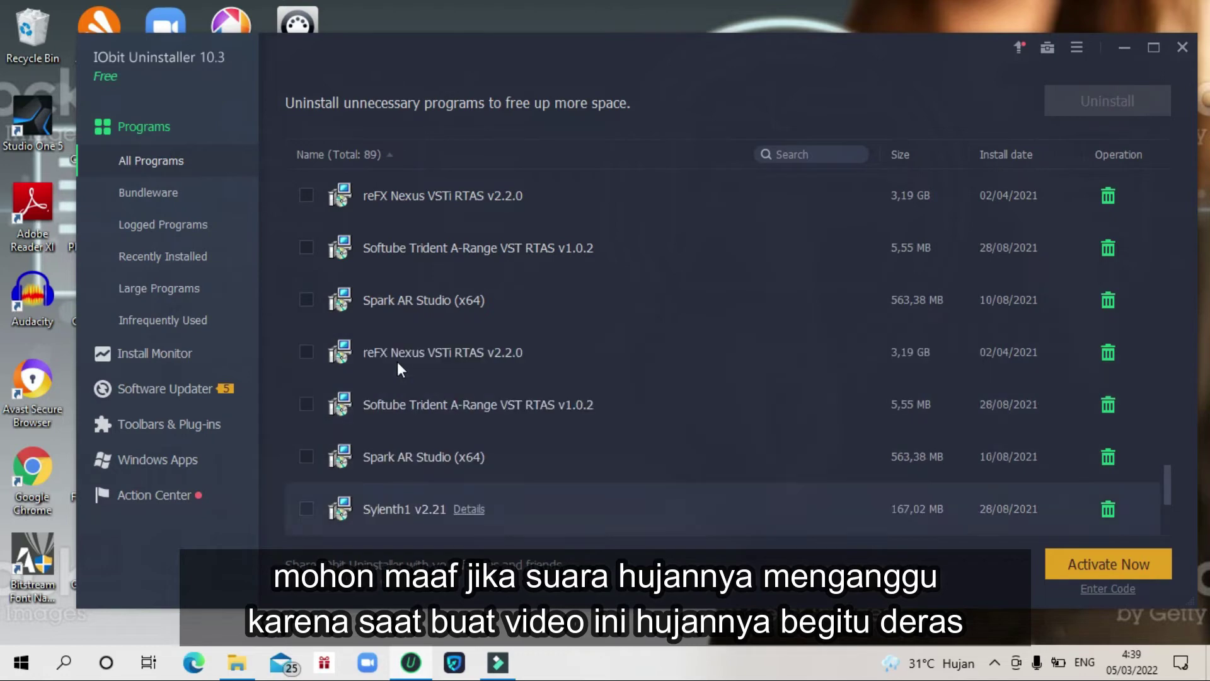
{"action": "scroll", "coordinate": [397, 319], "scroll_direction": "up", "scroll_amount": 1}
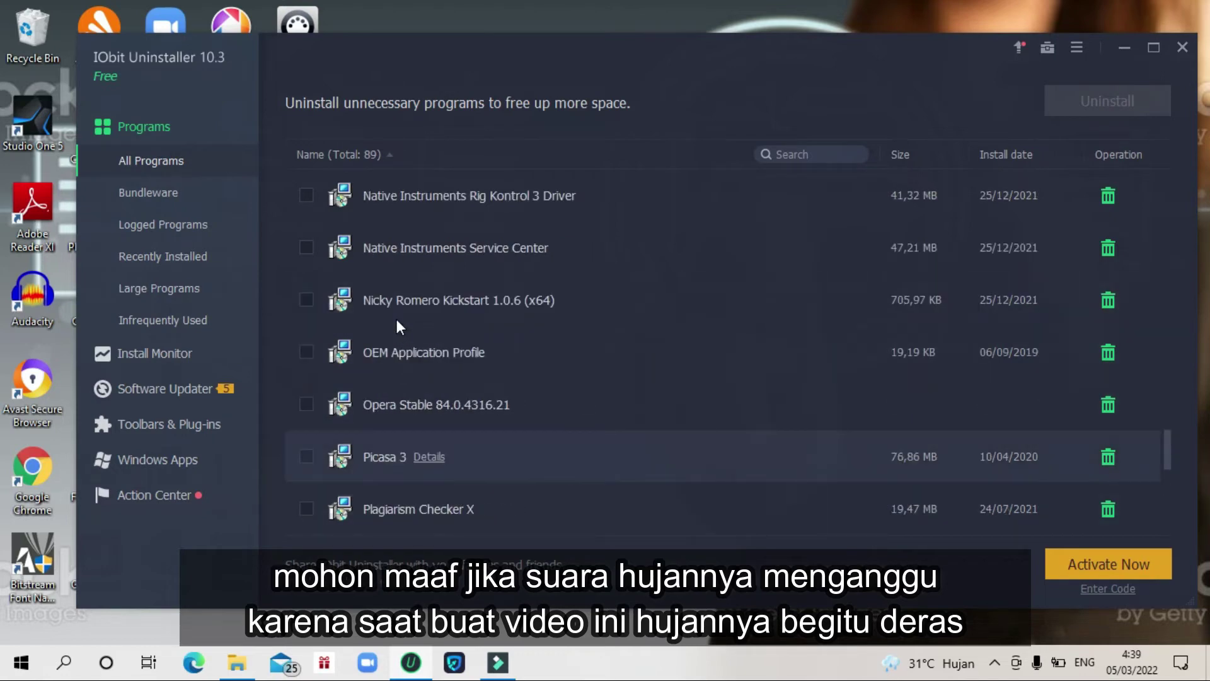
{"action": "scroll", "coordinate": [397, 325], "scroll_direction": "up", "scroll_amount": 1}
{"action": "scroll", "coordinate": [397, 324], "scroll_direction": "up", "scroll_amount": 5}
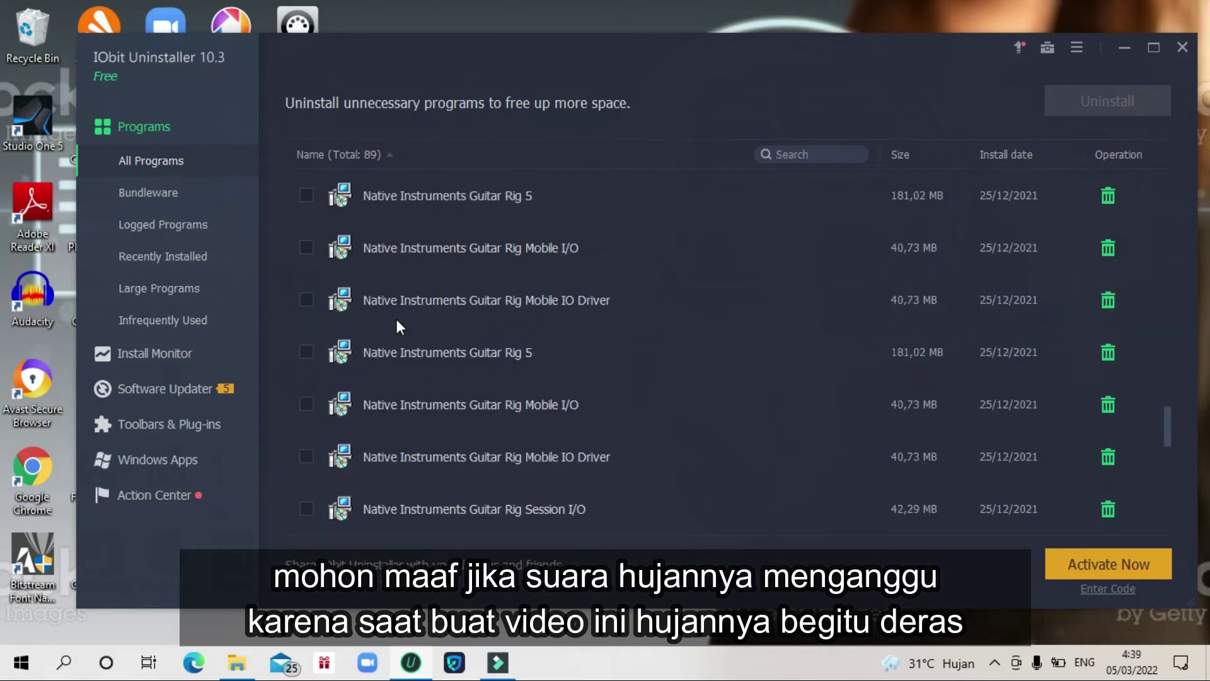
{"action": "scroll", "coordinate": [398, 324], "scroll_direction": "up", "scroll_amount": 10}
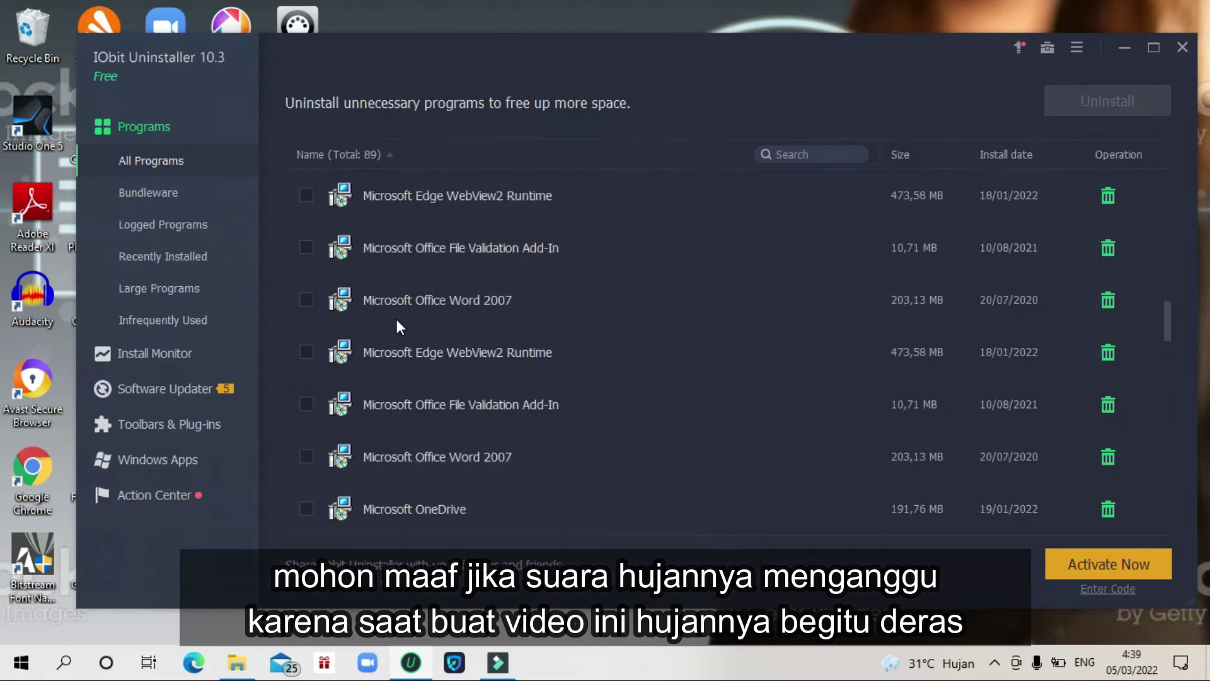
{"action": "scroll", "coordinate": [395, 319], "scroll_direction": "up", "scroll_amount": 1}
{"action": "scroll", "coordinate": [396, 319], "scroll_direction": "down", "scroll_amount": 10}
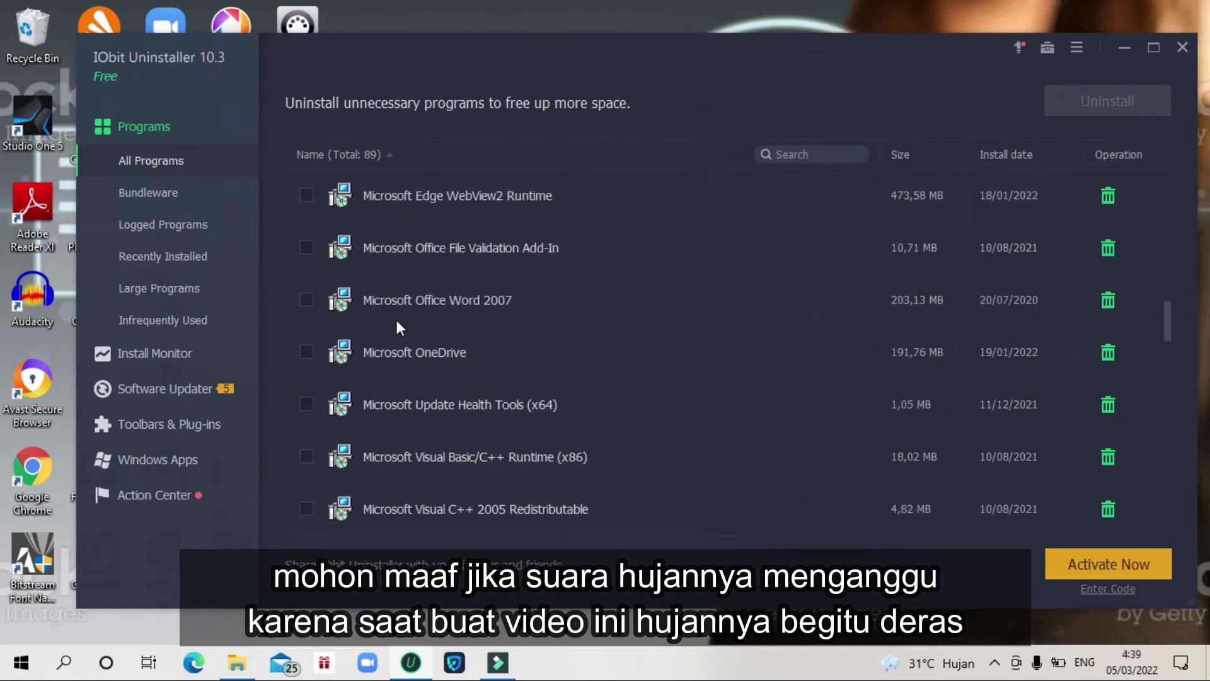
{"action": "scroll", "coordinate": [396, 320], "scroll_direction": "down", "scroll_amount": 8}
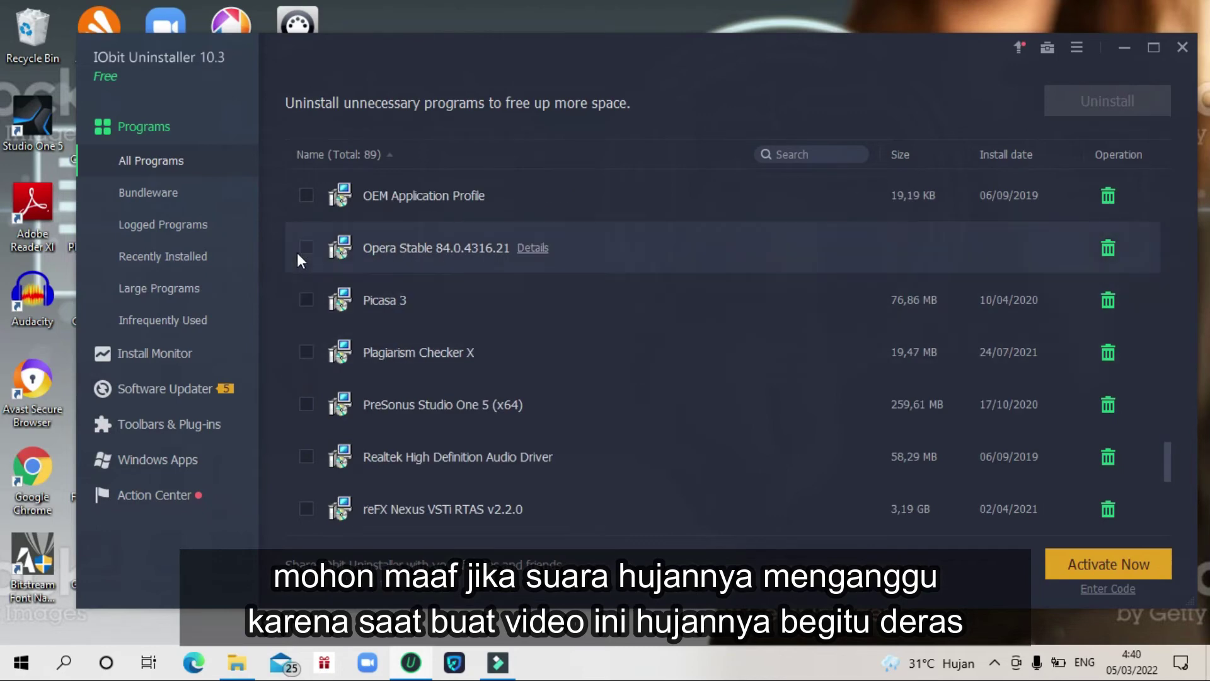
{"action": "left_click", "coordinate": [297, 252]}
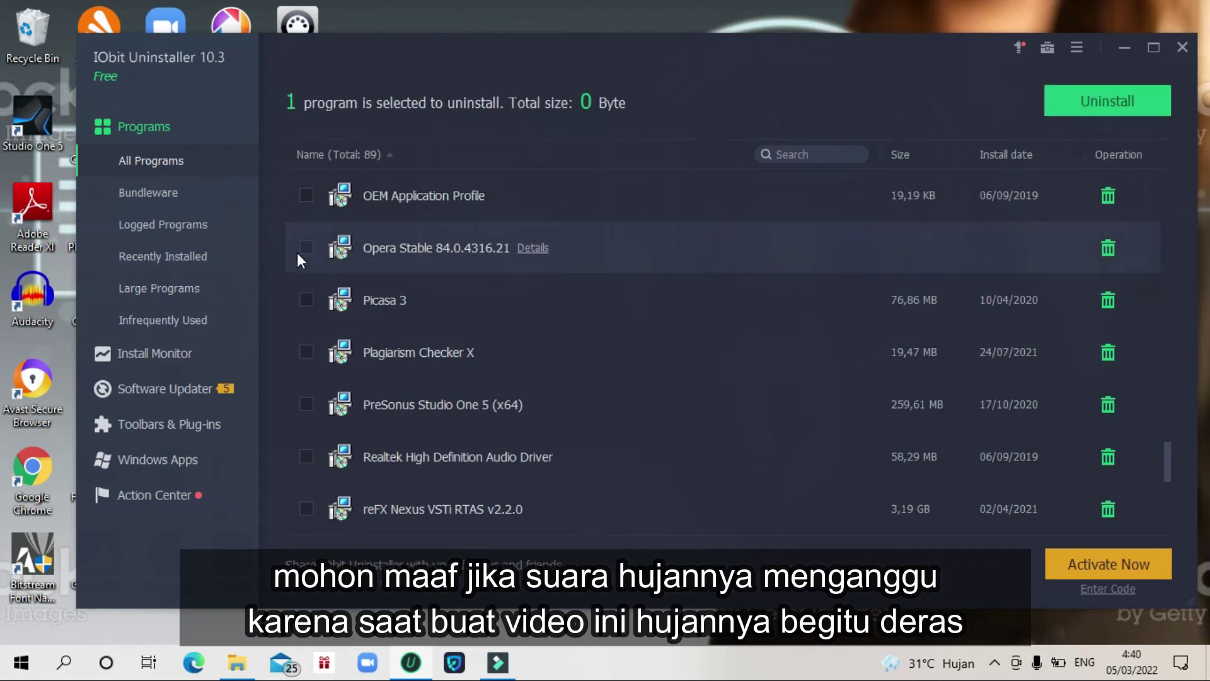
{"action": "left_click", "coordinate": [1124, 99]}
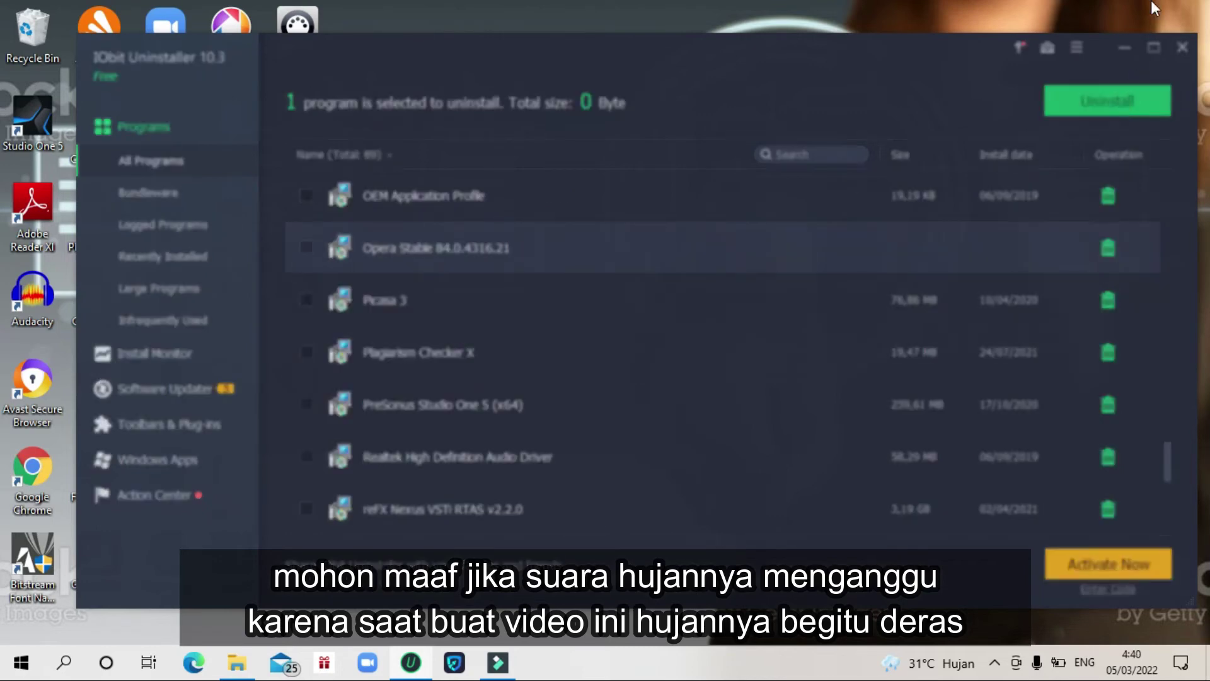
- Uninstall Opera Stable 84.0.4316.21 with a restore point and automatic residual file removal, also deleting the Opera user data, and close the completion summary
{"action": "double_click", "coordinate": [522, 255]}
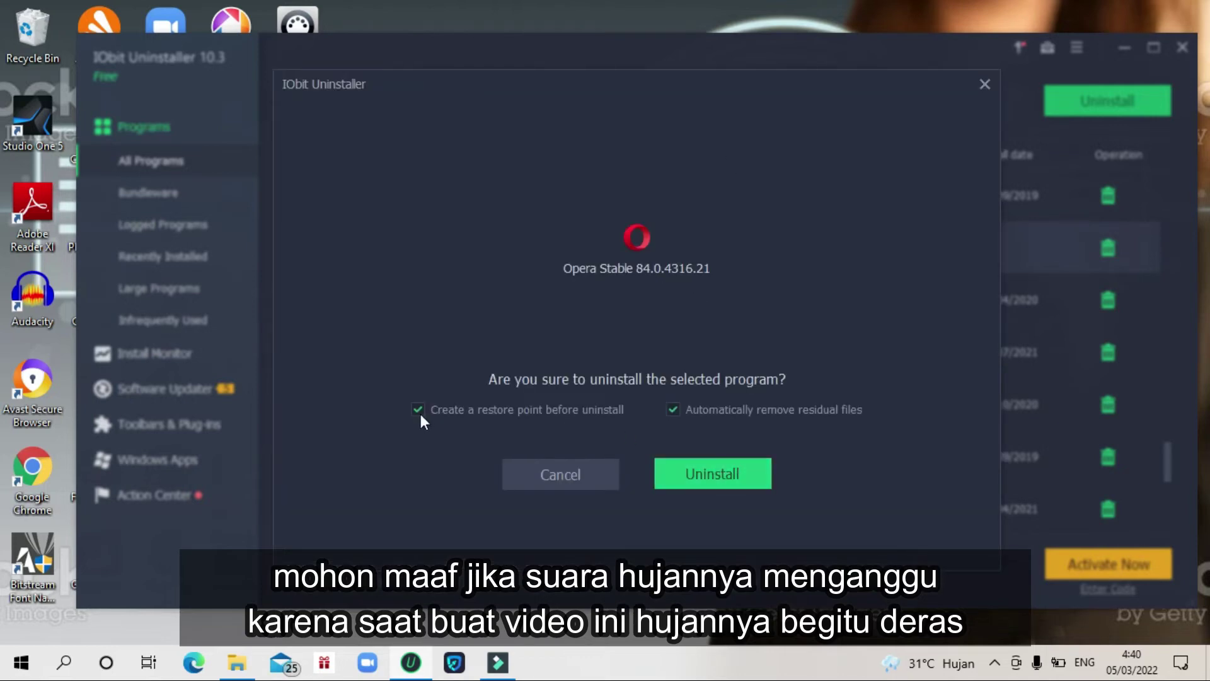
{"action": "left_click", "coordinate": [717, 471]}
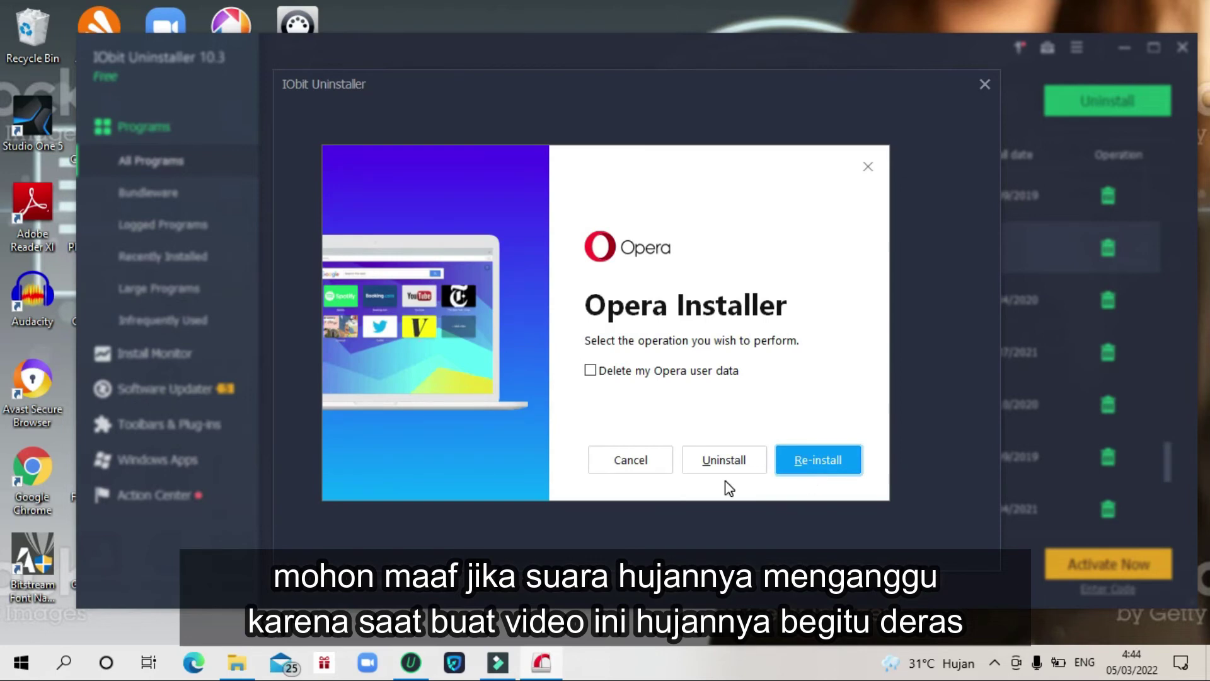
{"action": "left_click", "coordinate": [591, 371]}
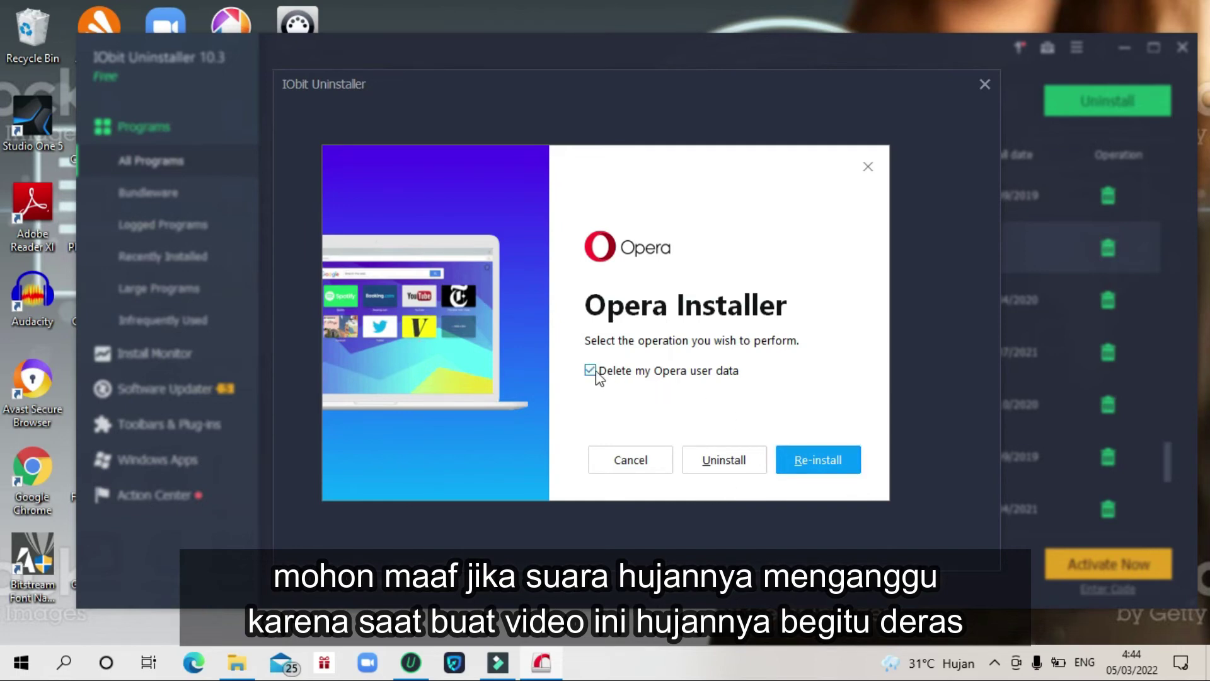
{"action": "left_click", "coordinate": [728, 463]}
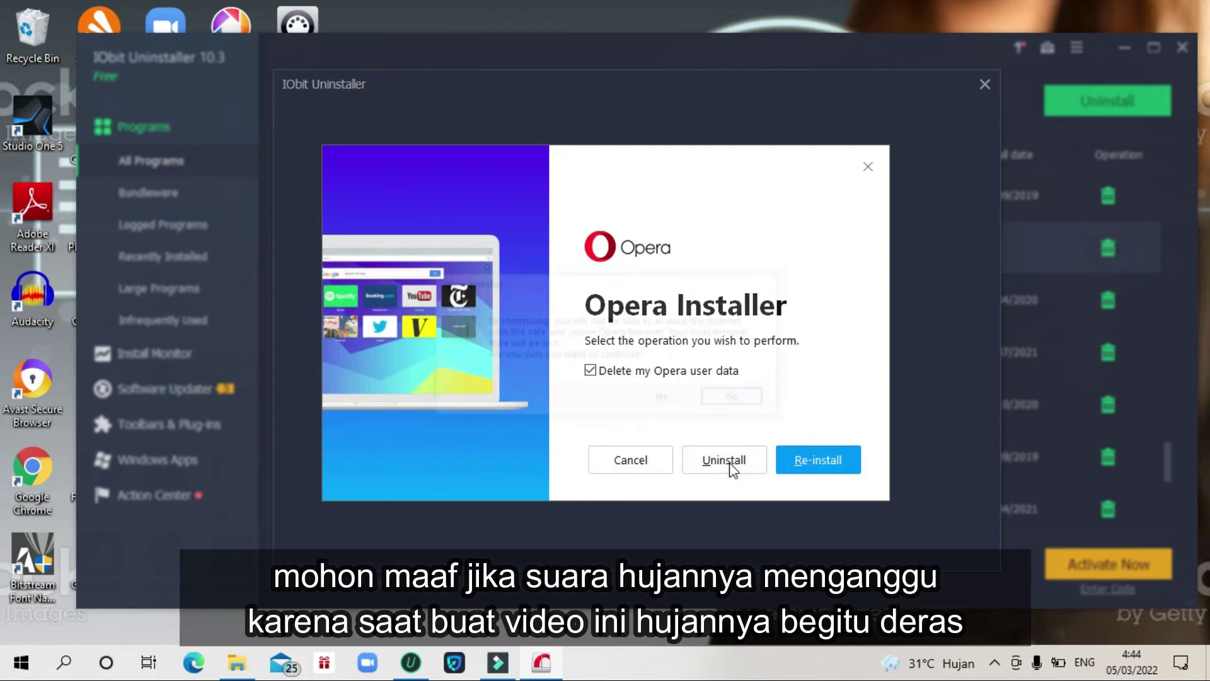
{"action": "left_click", "coordinate": [670, 398]}
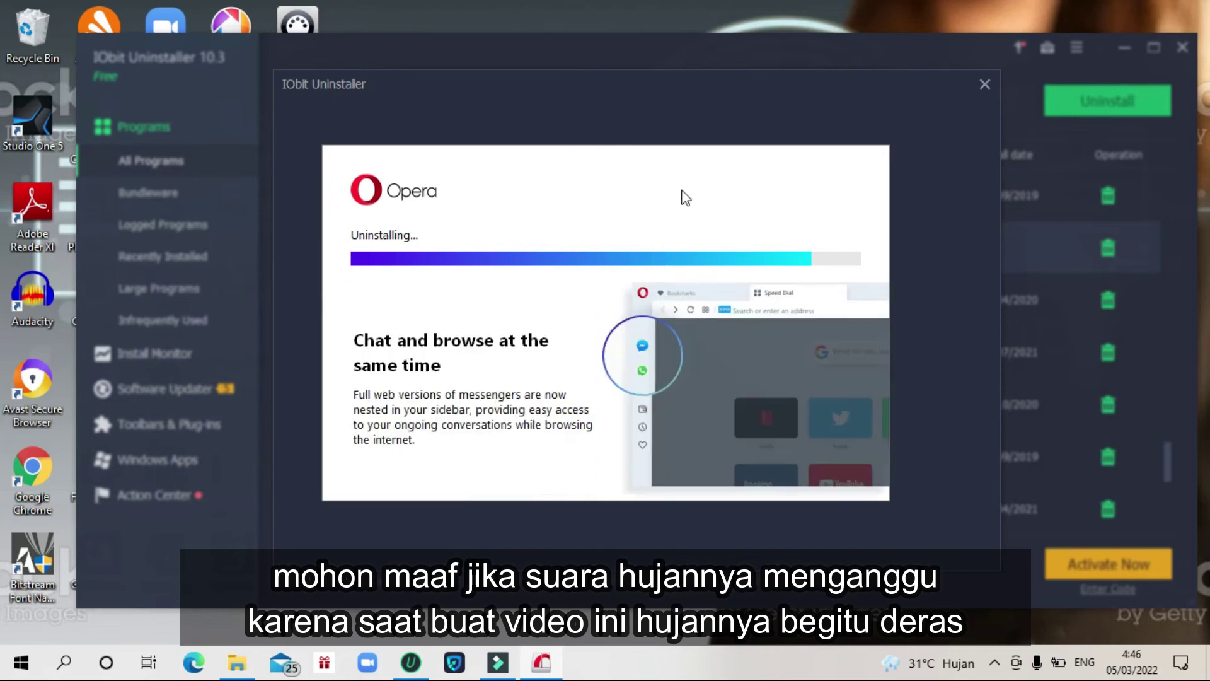
{"action": "left_click_drag", "start_coordinate": [701, 181], "coordinate": [657, 9]}
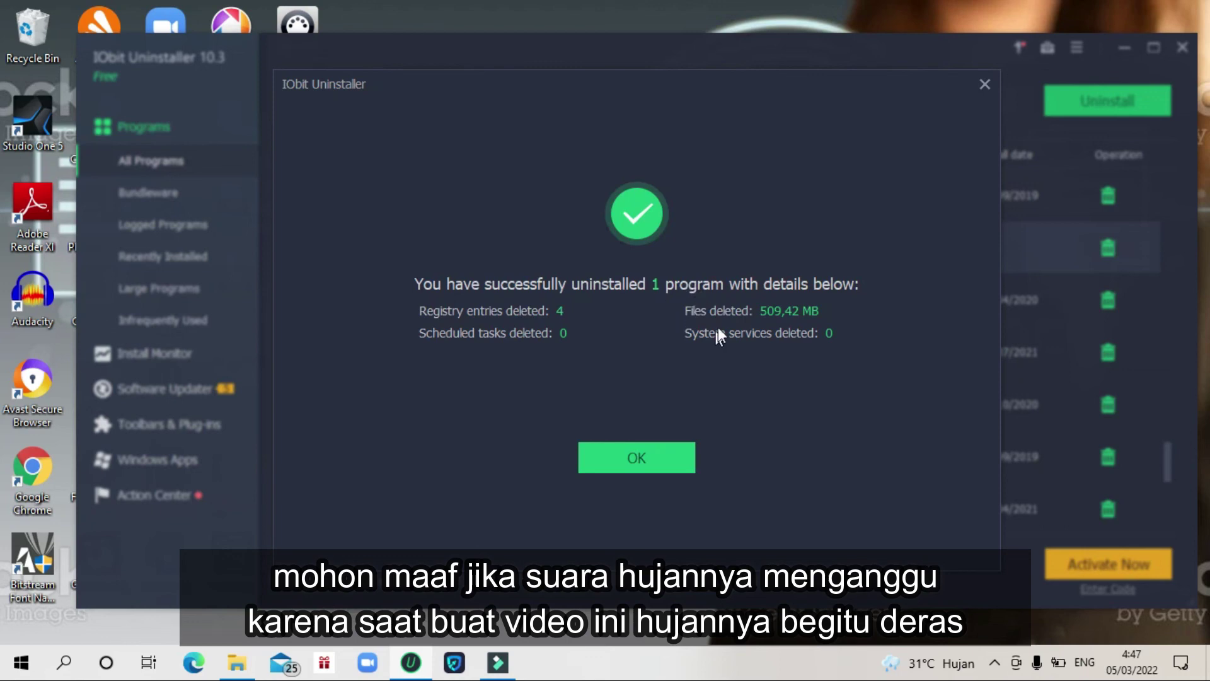
{"action": "left_click", "coordinate": [659, 465]}
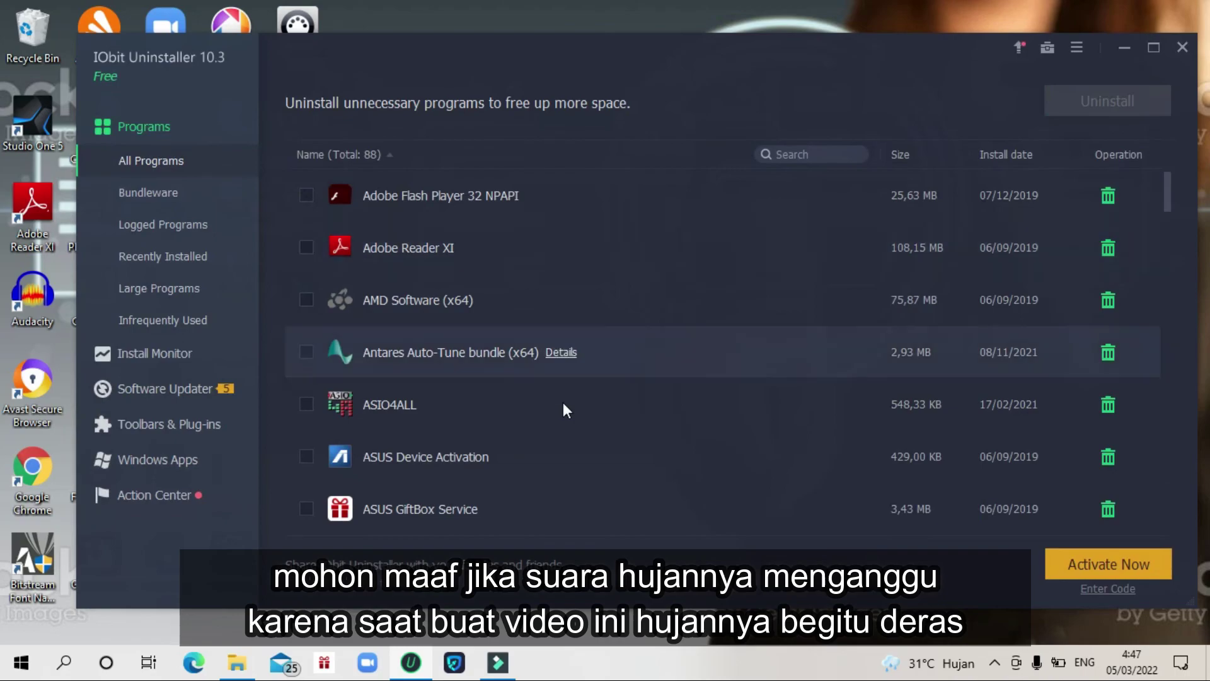
- Look through the All Programs list for any remaining Opera entry, and view the Bundleware list
{"action": "scroll", "coordinate": [562, 402], "scroll_direction": "down", "scroll_amount": 3}
{"action": "scroll", "coordinate": [477, 345], "scroll_direction": "down", "scroll_amount": 15}
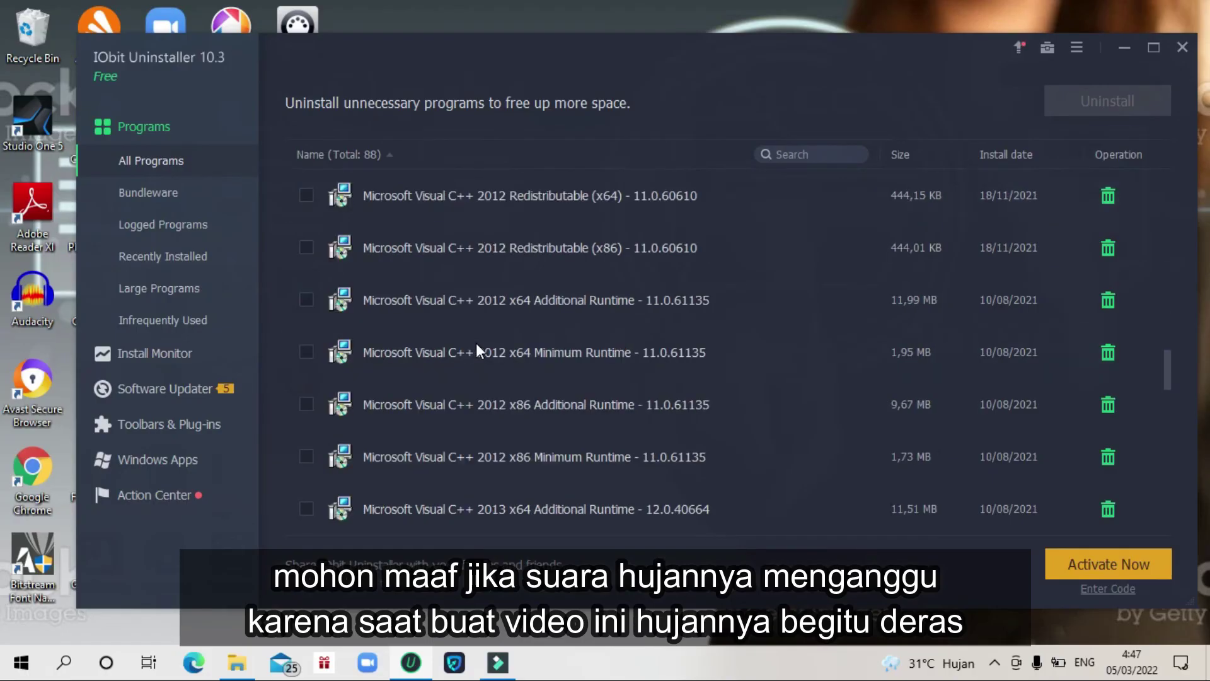
{"action": "scroll", "coordinate": [477, 345], "scroll_direction": "down", "scroll_amount": 3}
{"action": "scroll", "coordinate": [460, 318], "scroll_direction": "up", "scroll_amount": 2}
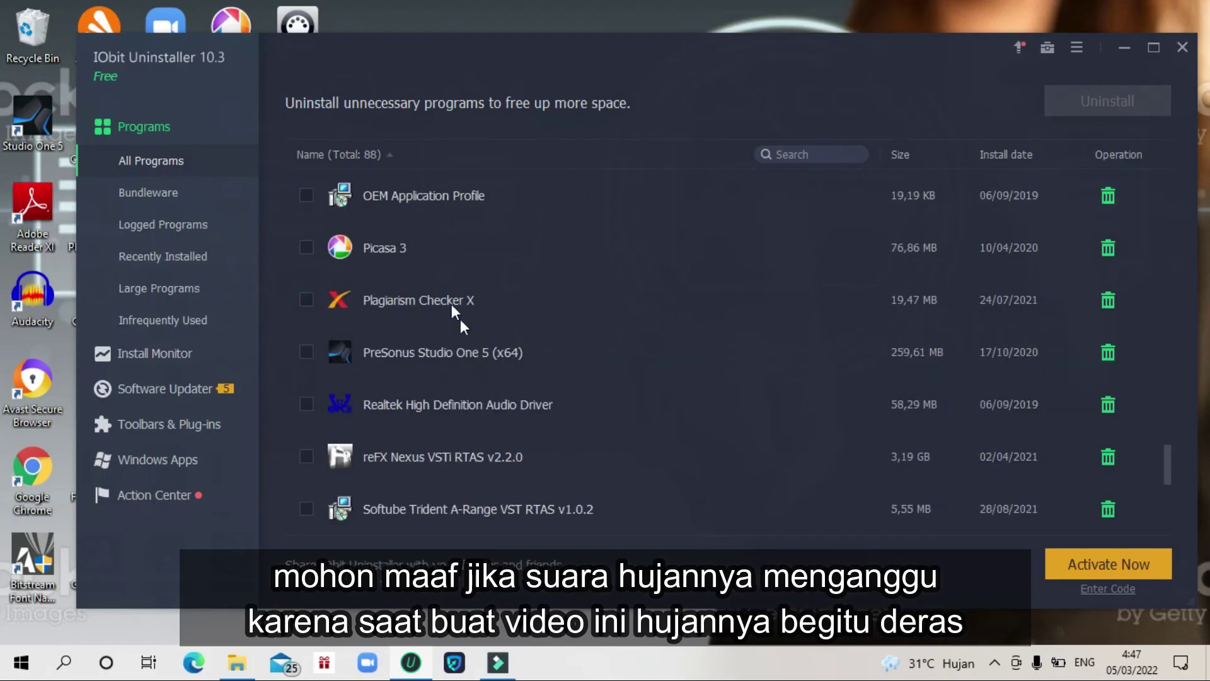
{"action": "scroll", "coordinate": [446, 297], "scroll_direction": "up", "scroll_amount": 15}
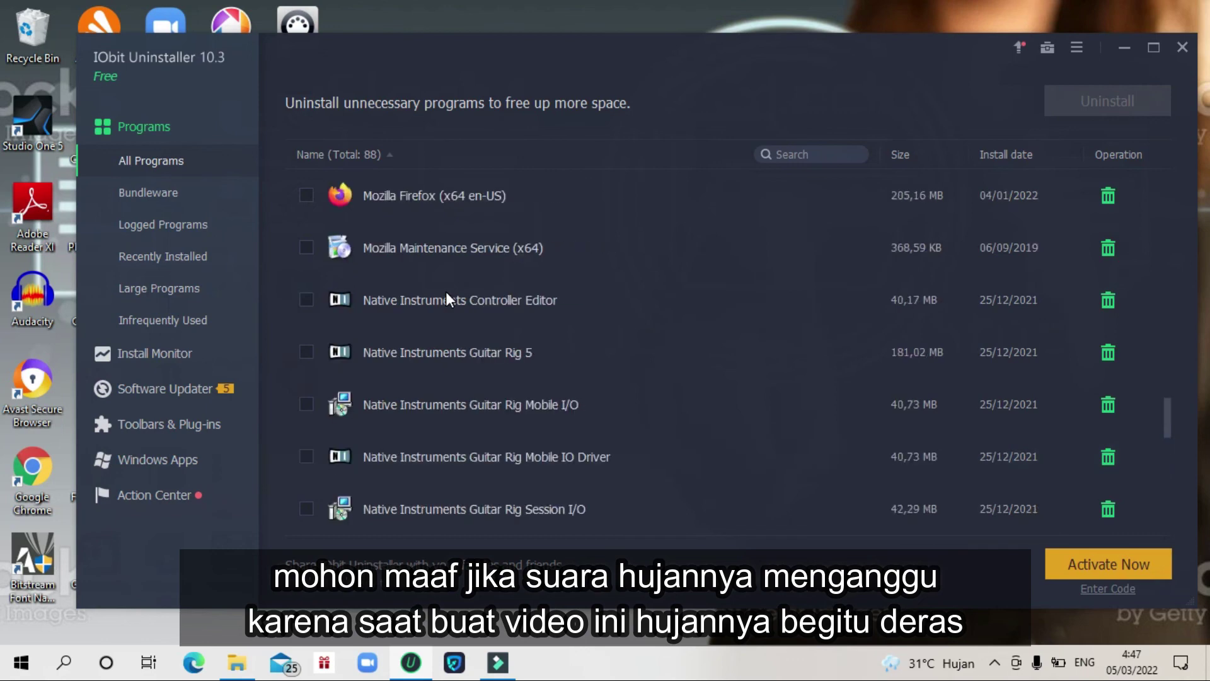
{"action": "scroll", "coordinate": [446, 294], "scroll_direction": "down", "scroll_amount": 10}
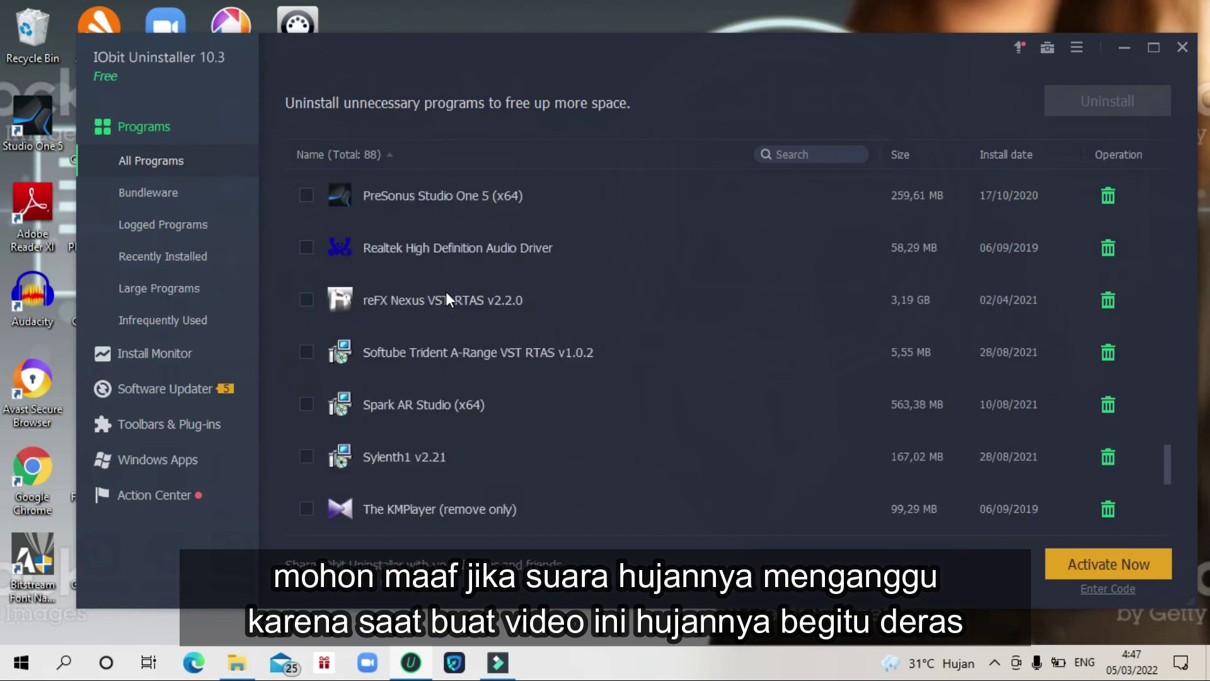
{"action": "scroll", "coordinate": [446, 298], "scroll_direction": "up", "scroll_amount": 1}
{"action": "scroll", "coordinate": [446, 297], "scroll_direction": "down", "scroll_amount": 4}
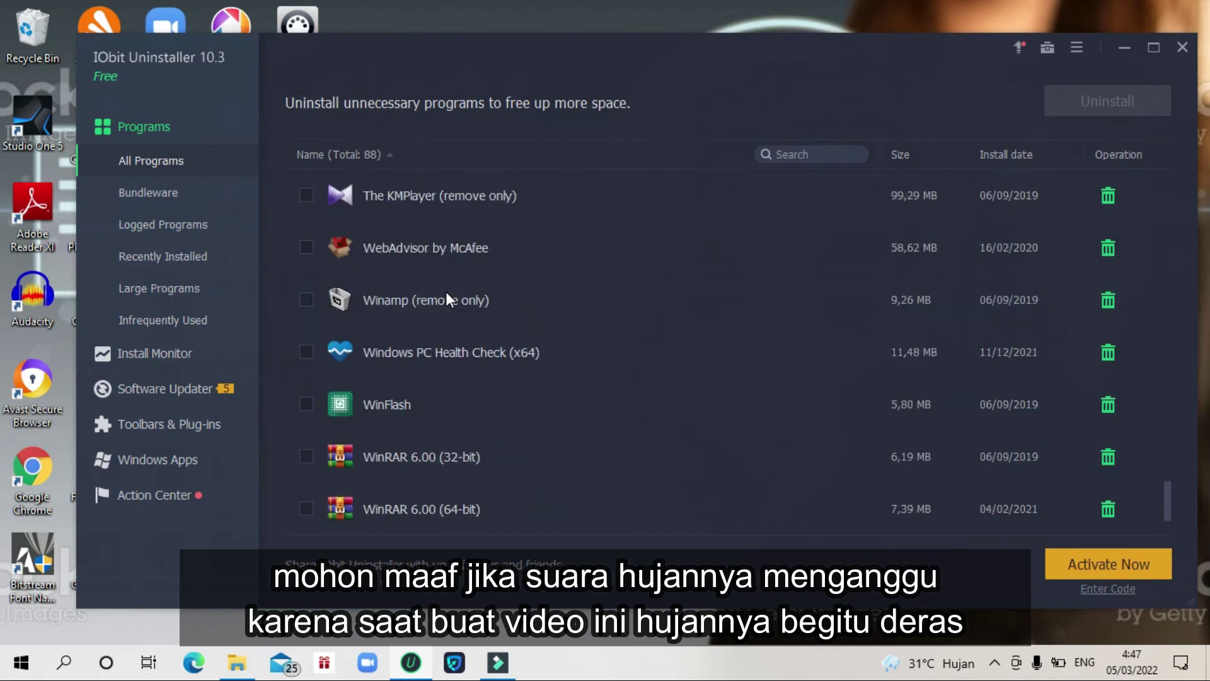
{"action": "left_click", "coordinate": [151, 194]}
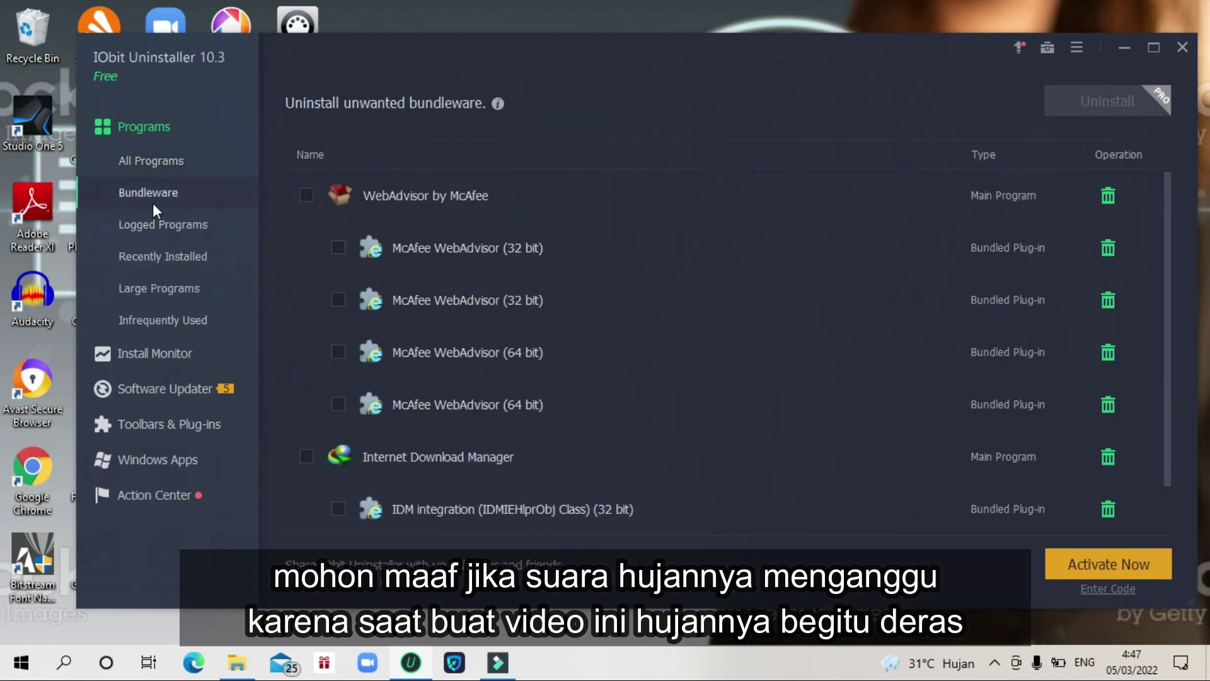